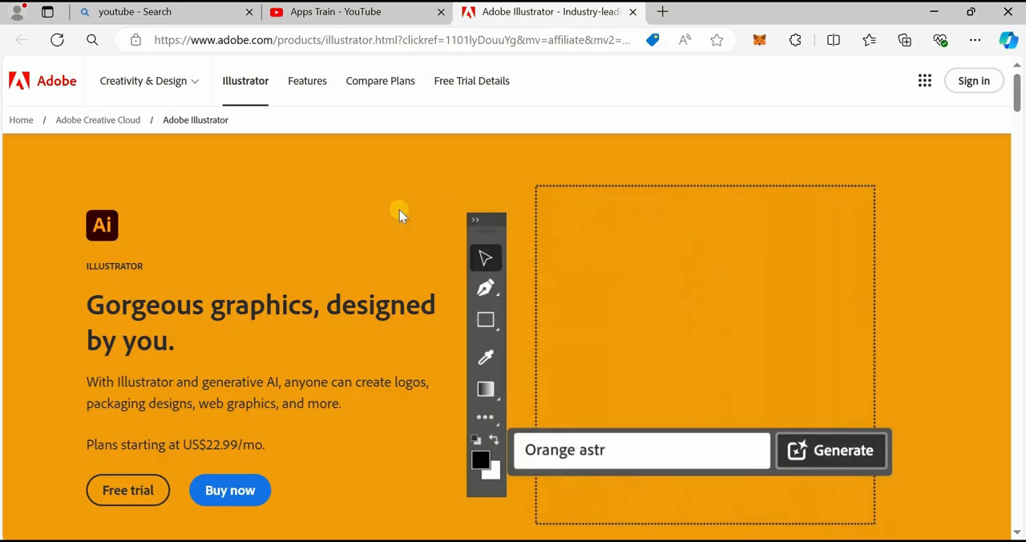
Look through the feature sections of Adobe's Illustrator product page.
scroll(686, 268, "down", 1)
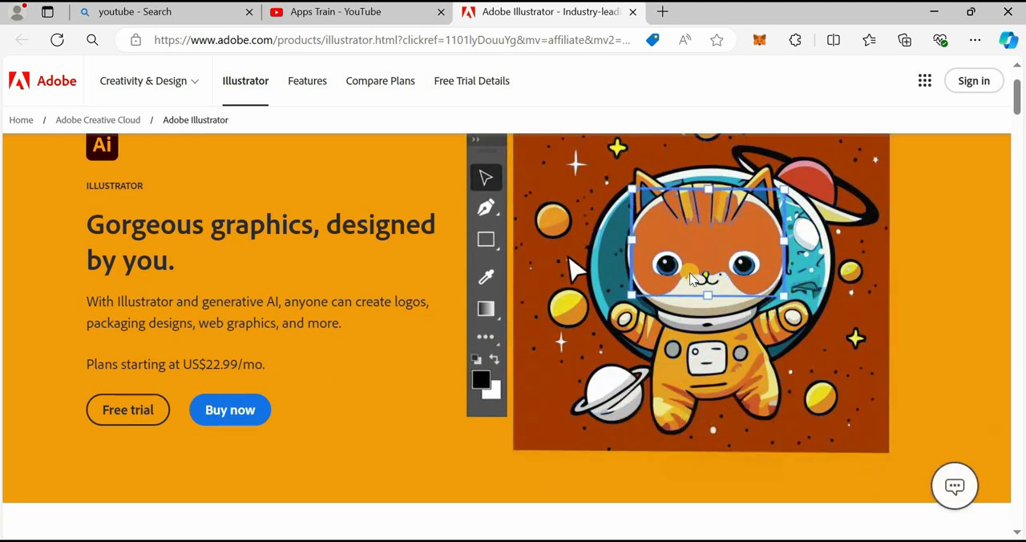
scroll(689, 273, "down", 3)
scroll(692, 278, "down", 2)
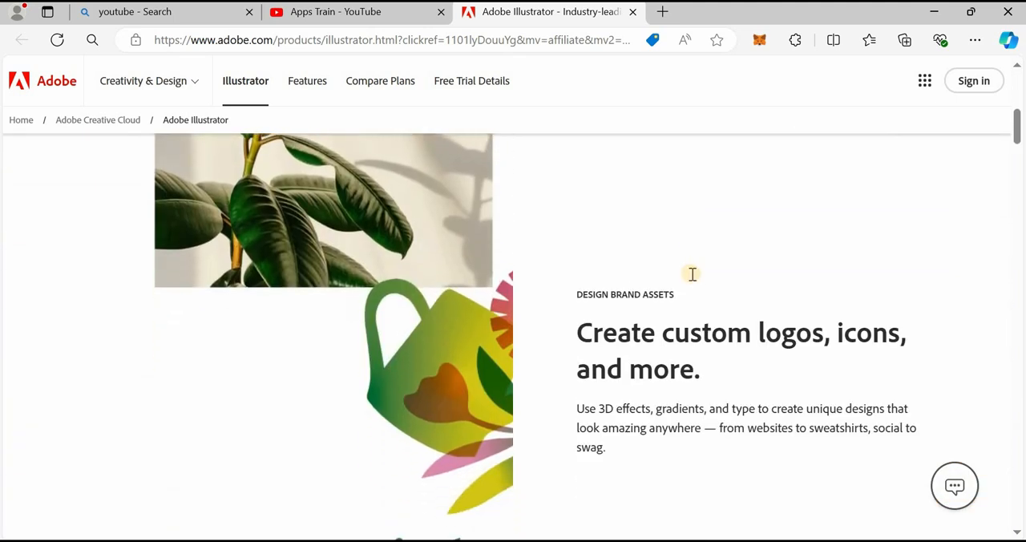
scroll(694, 280, "down", 1)
scroll(696, 280, "down", 3)
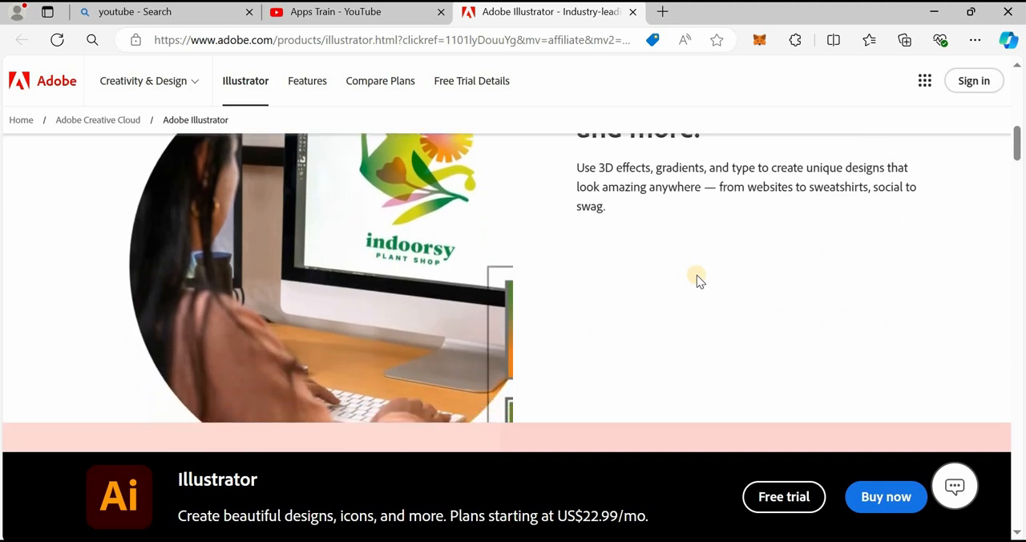
scroll(697, 280, "down", 2)
scroll(699, 275, "down", 5)
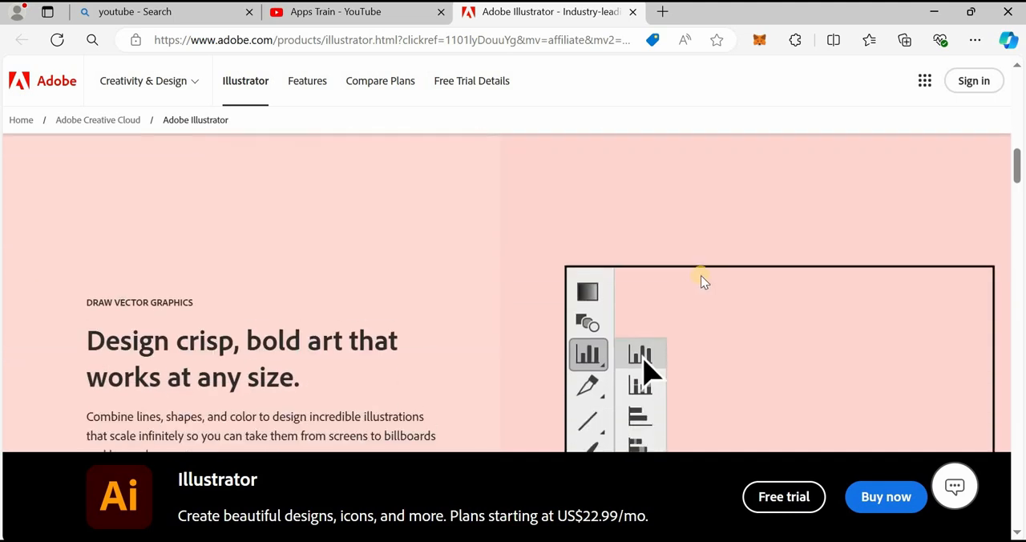
scroll(700, 275, "down", 6)
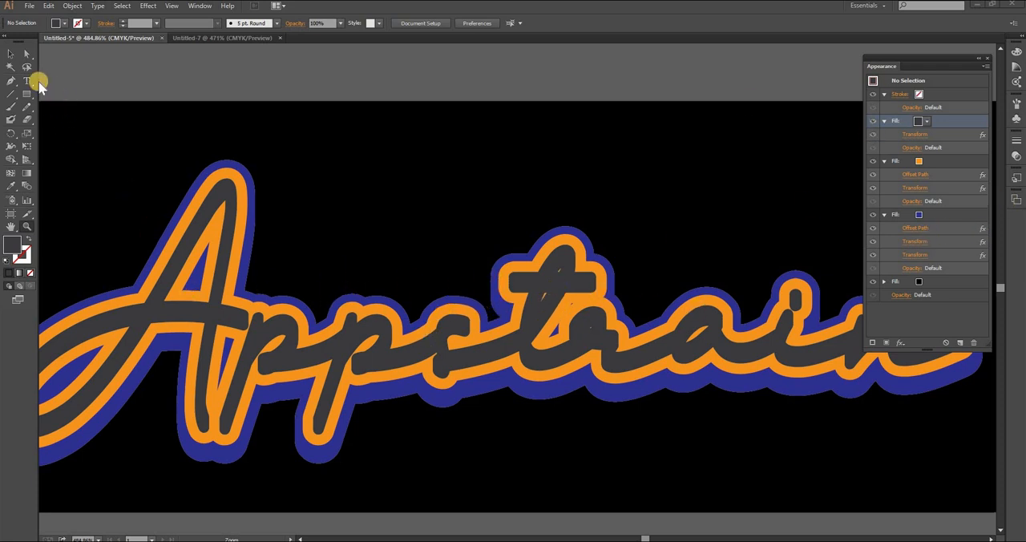
Switch to the blank Untitled-7 document in Illustrator and create an area text frame about 279 by 106 pt containing "Appstrain".
left_click(222, 38)
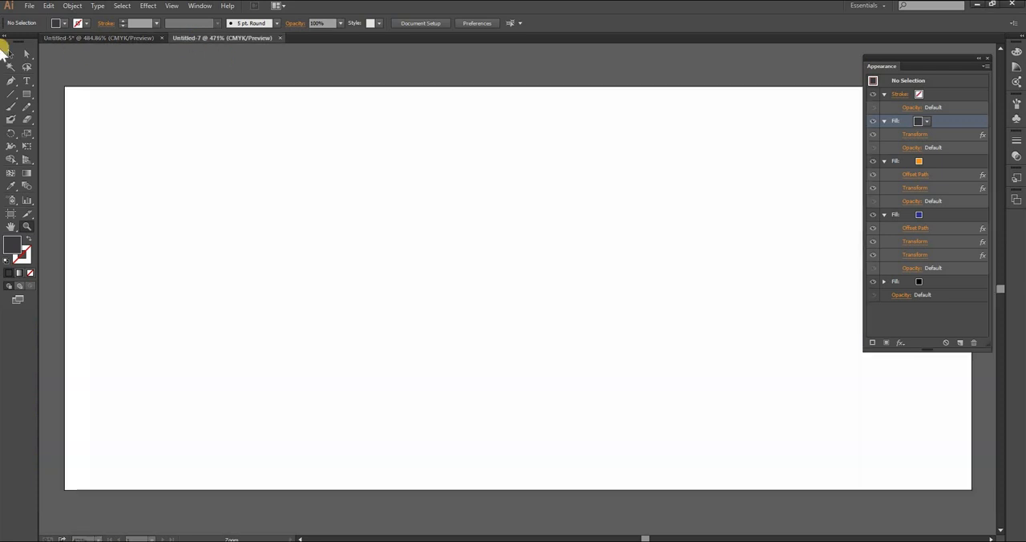
left_click(26, 81)
left_click_drag(133, 166, 834, 432)
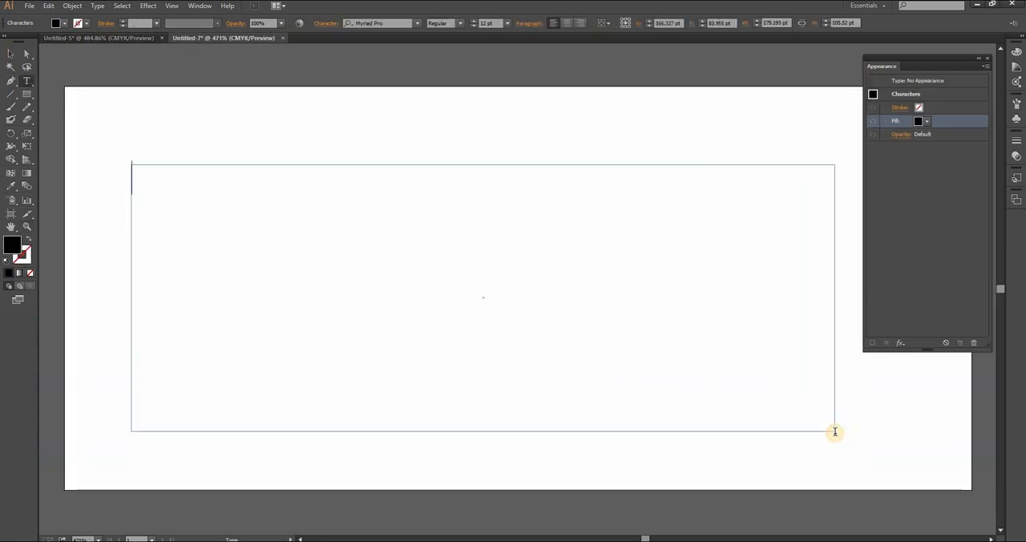
type("Appstrai")
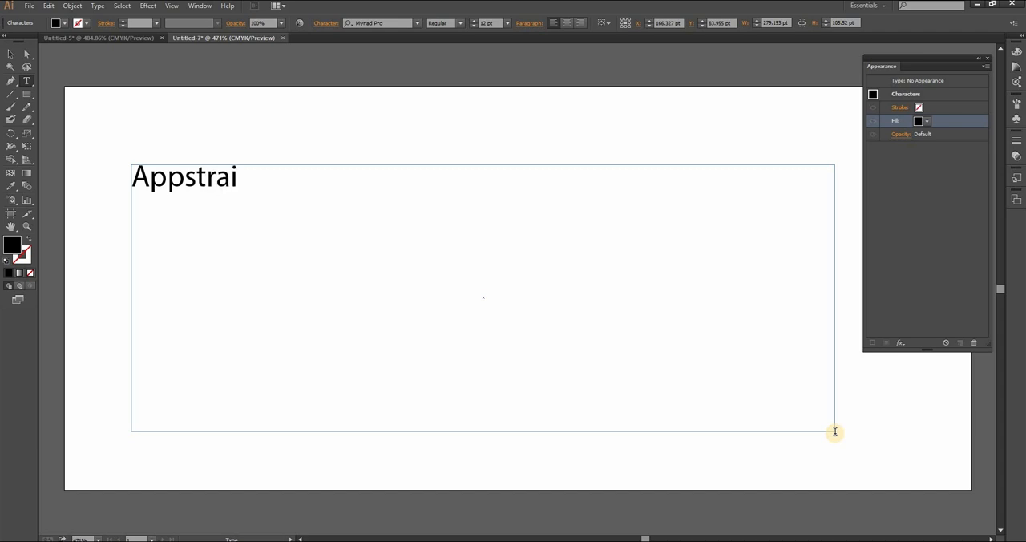
Enlarge the whole word "Appstrain" to a font size of 36 pt.
key("Escape")
key("ctrl+a")
key("ctrl+shift+period")
key("ctrl+shift+period")
key("ctrl+shift+period")
key("ctrl+shift+period")
key("ctrl+shift+period")
key("ctrl+shift+period")
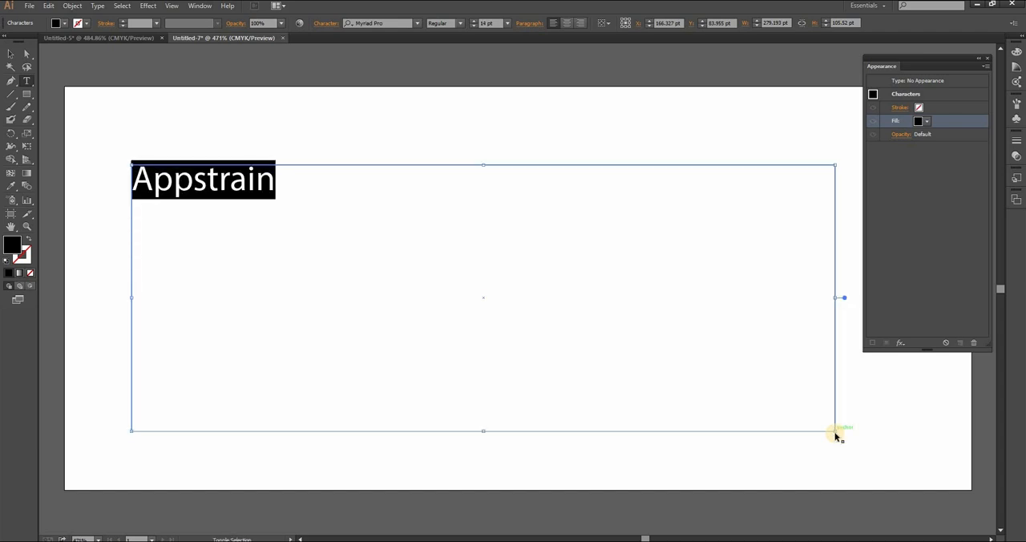
key("ctrl+shift+period")
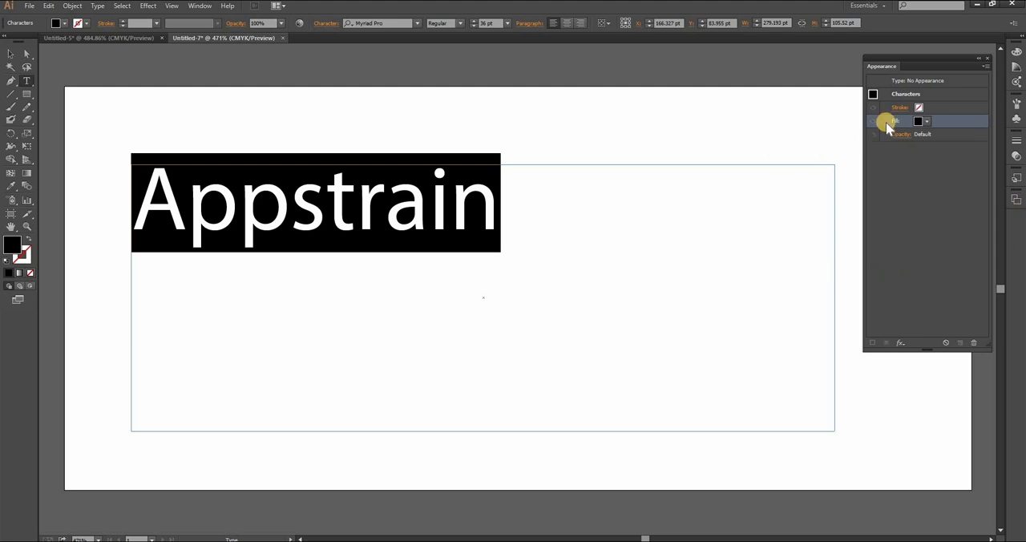
left_click(200, 6)
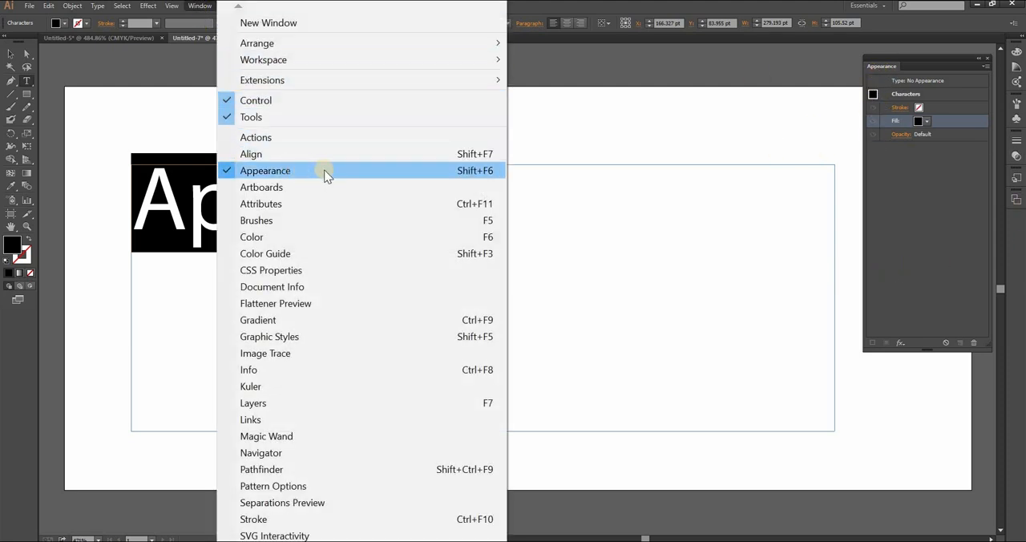
left_click(594, 69)
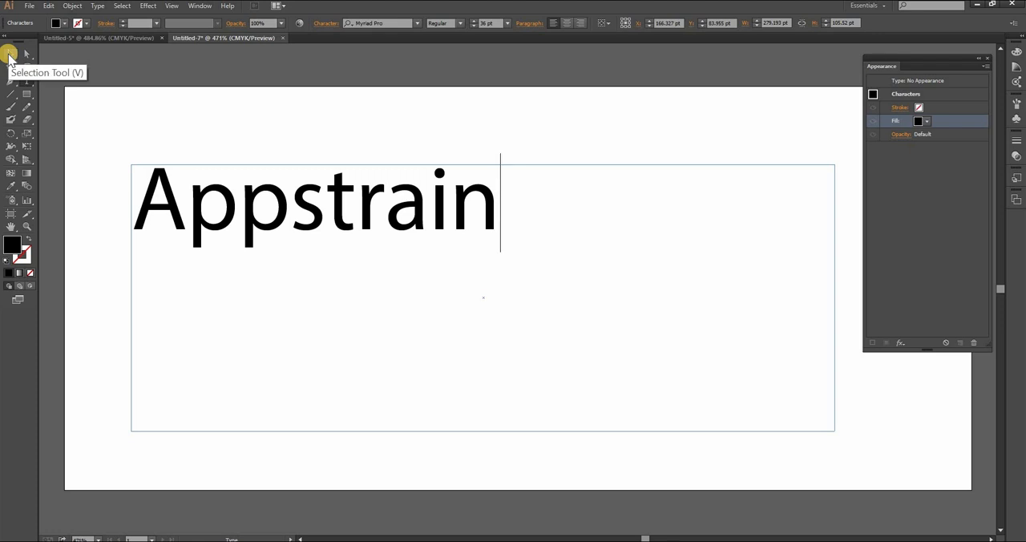
Select the "Appstrain" text as an object and add three new fills to its appearance.
left_click(8, 54)
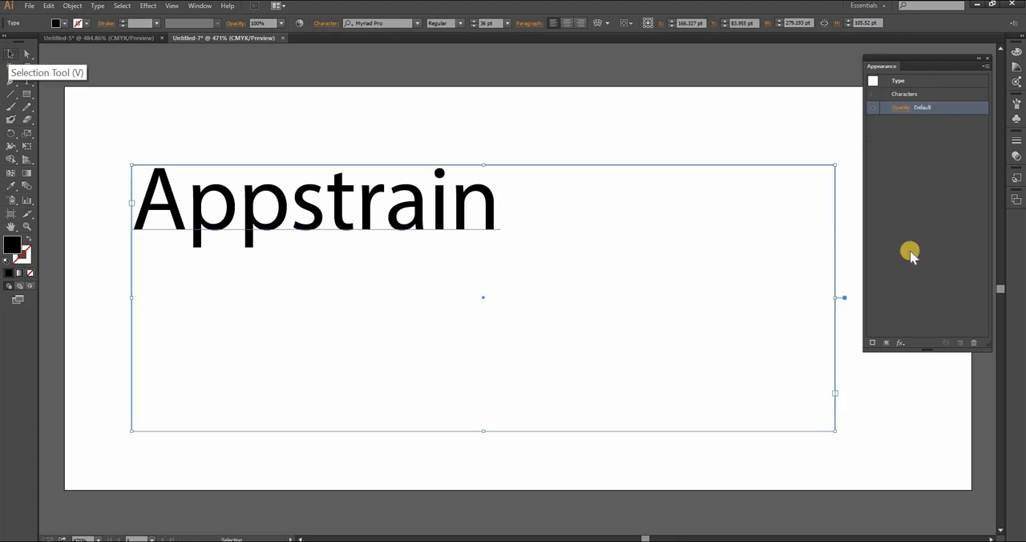
left_click(886, 343)
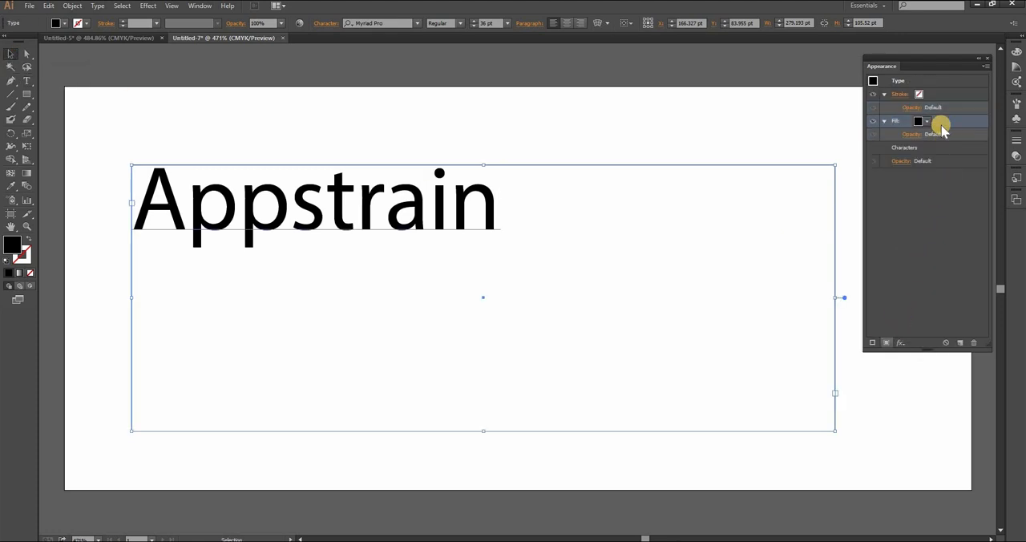
left_click(886, 344)
left_click(887, 343)
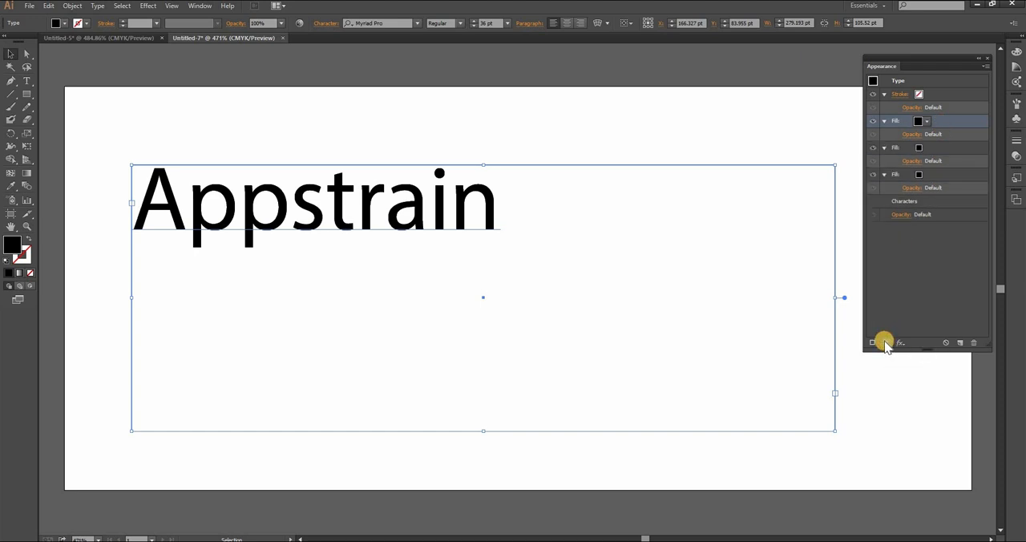
Set the colour of the text's topmost fill to CMYK Red.
left_click(922, 122)
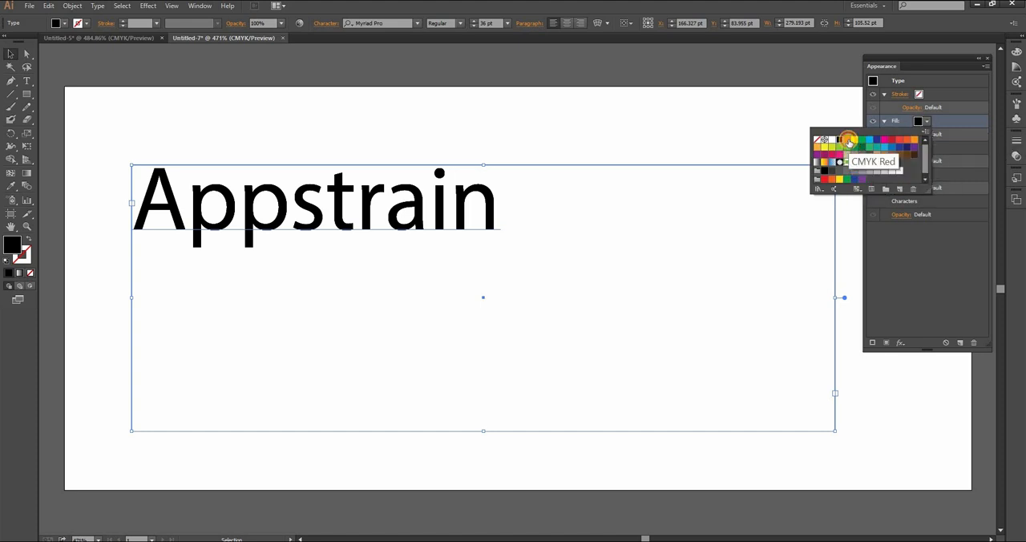
left_click(847, 139)
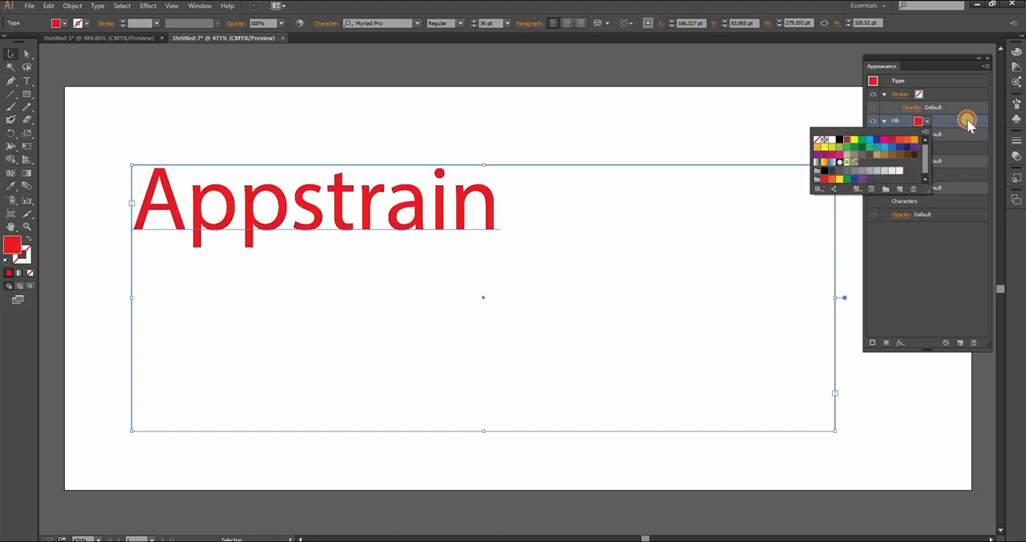
left_click(967, 121)
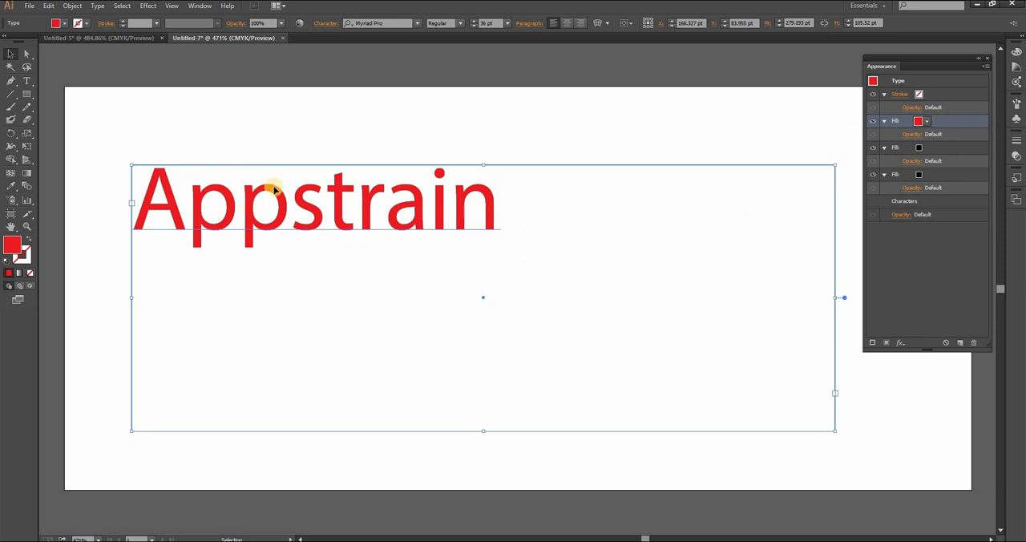
Start a Distort & Transform Transform effect on the red fill with preview on and 5 copies.
left_click(148, 6)
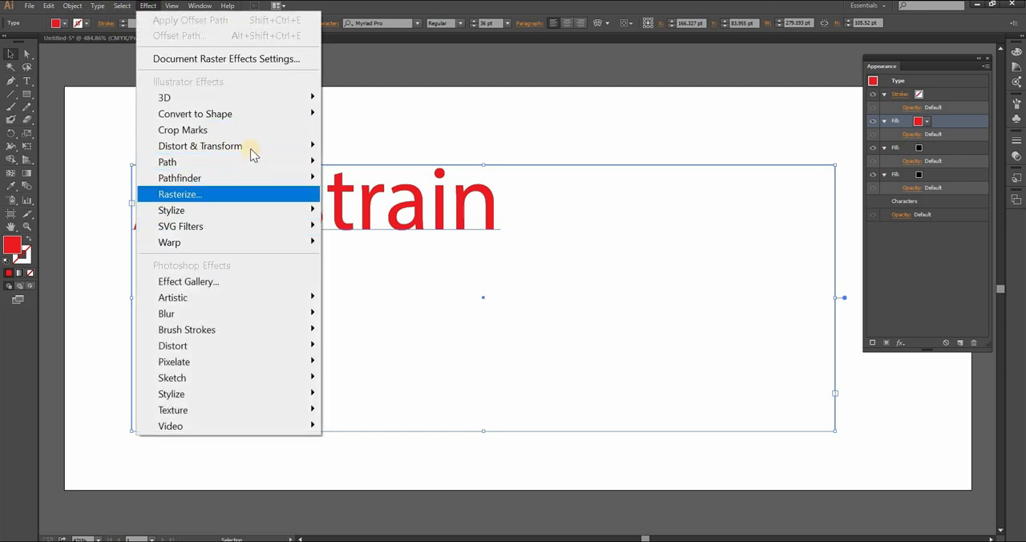
mouse_move(252, 146)
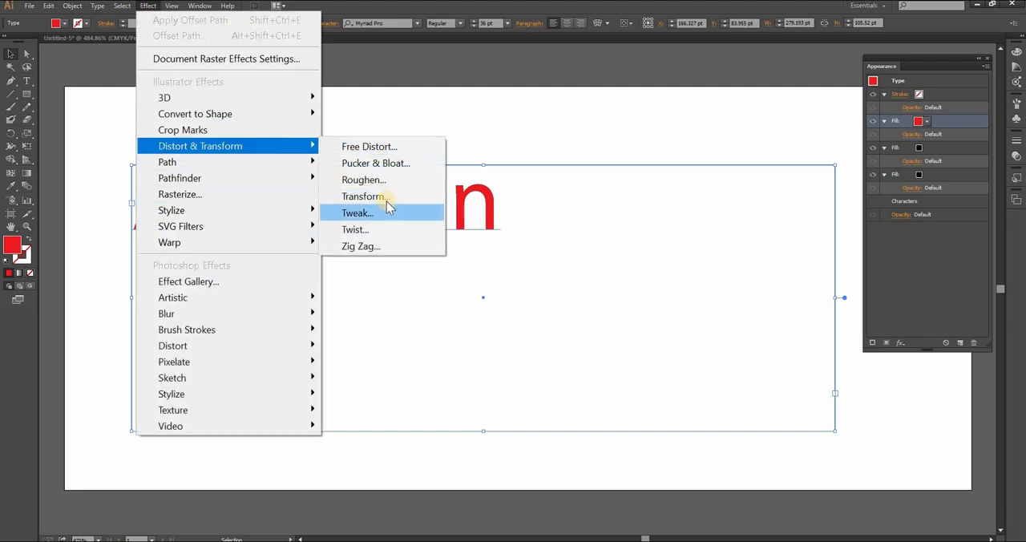
left_click(383, 197)
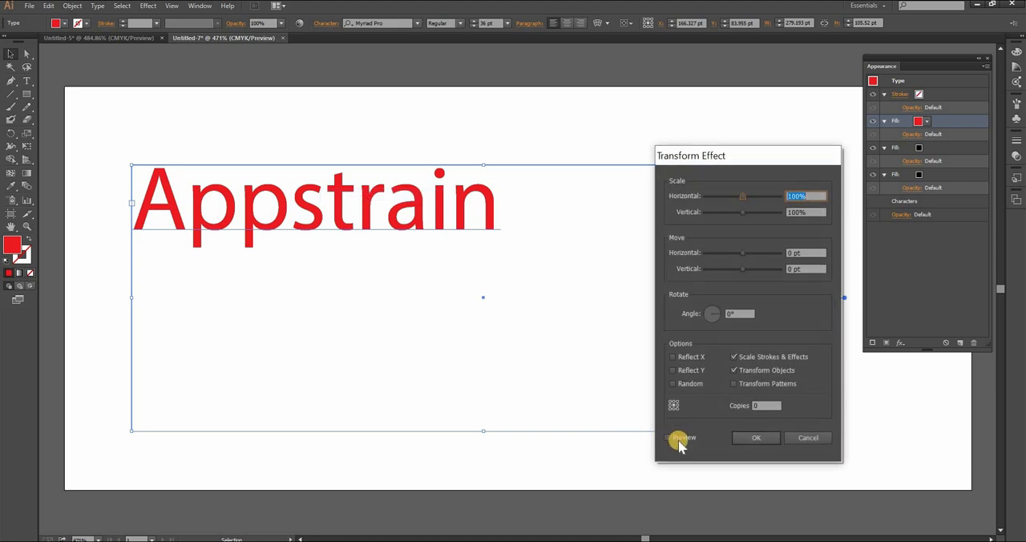
left_click(676, 437)
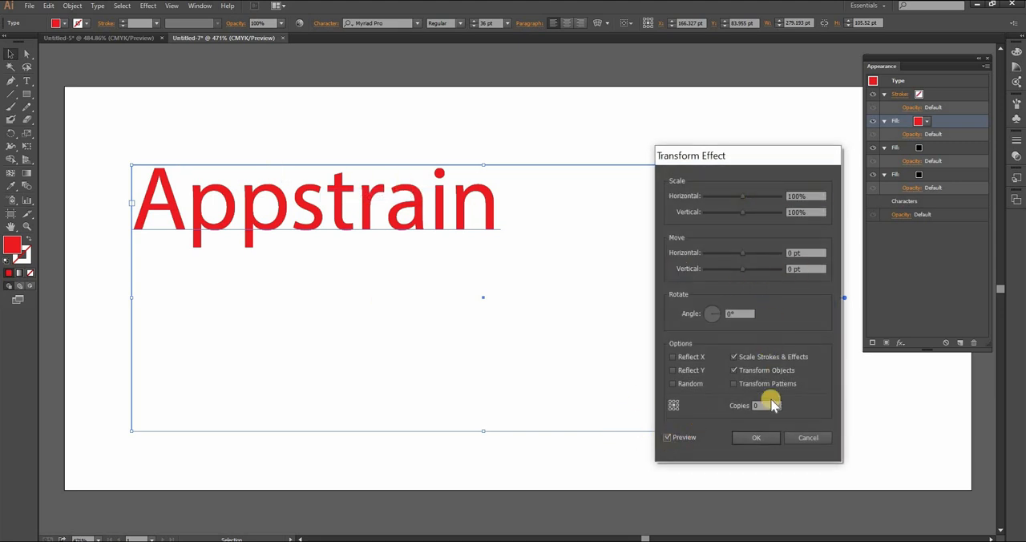
left_click(763, 405)
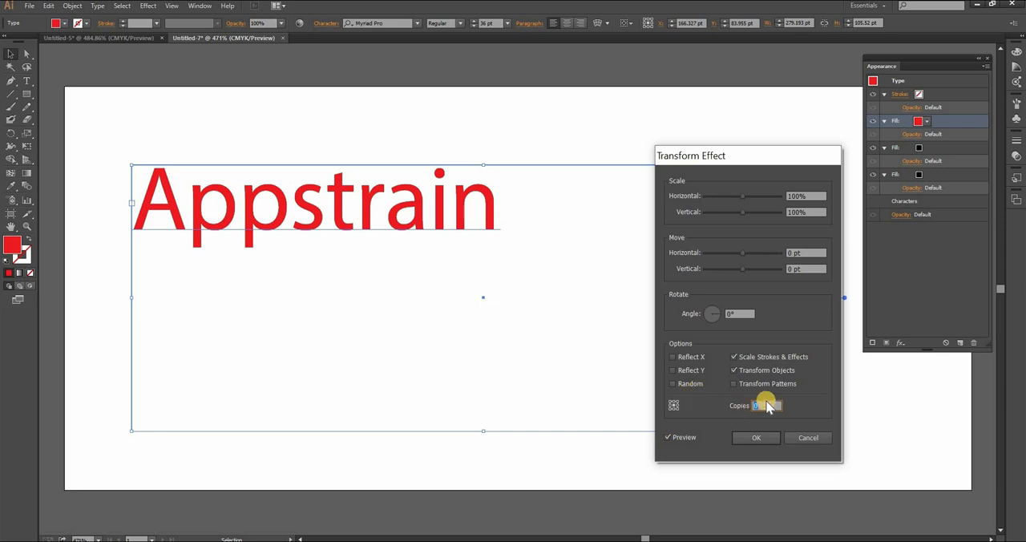
type("5")
Set the Transform effect's vertical and horizontal move to 1 pt each.
left_click(759, 275)
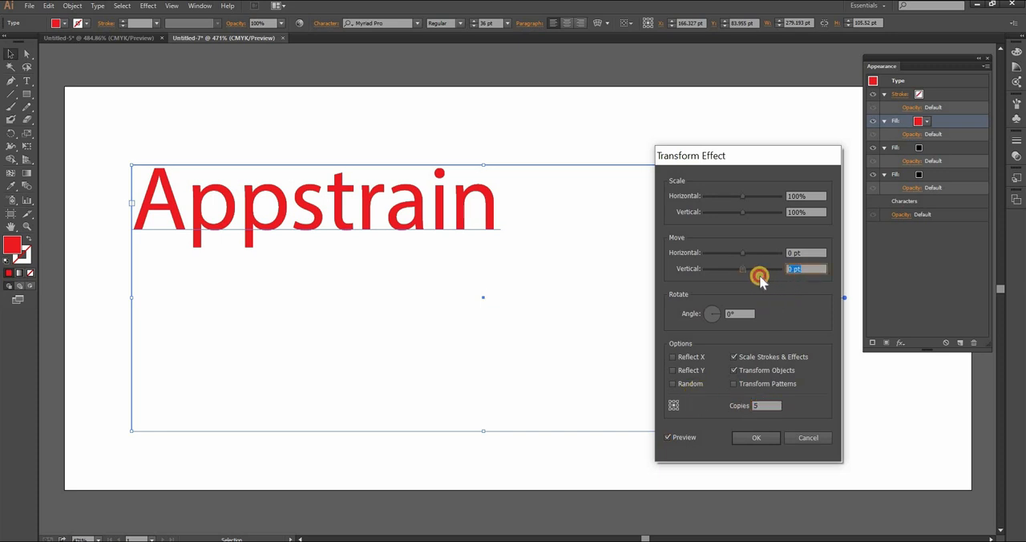
key("Up")
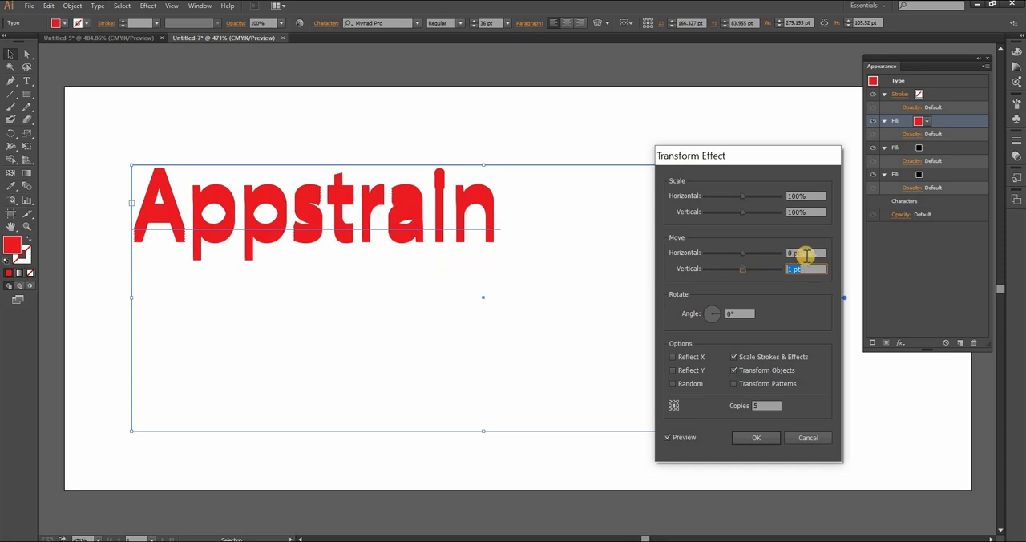
left_click(750, 257)
key("Up")
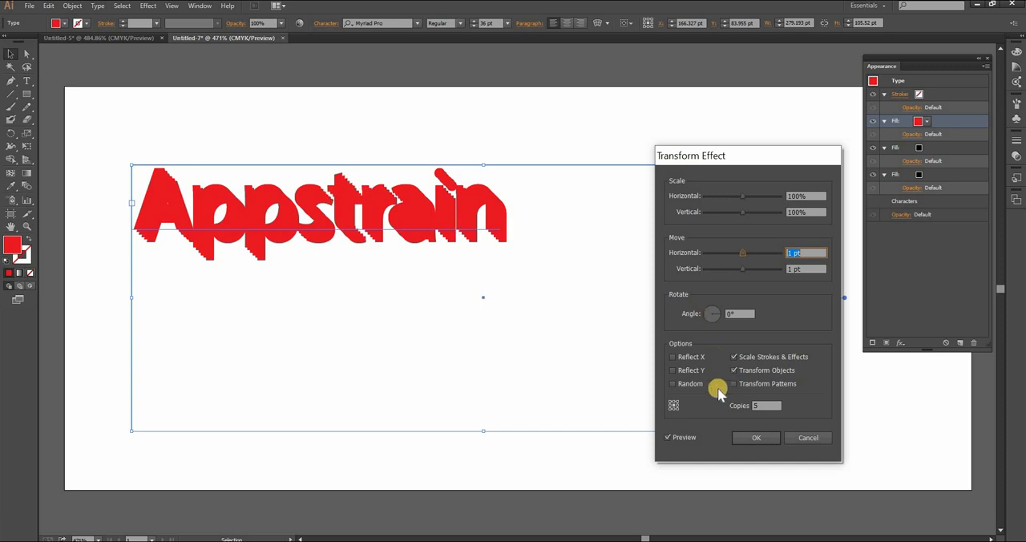
Set the vertical and horizontal move to 0.5 pt each with 5 copies and apply the Transform effect.
left_click(768, 273)
type(".")
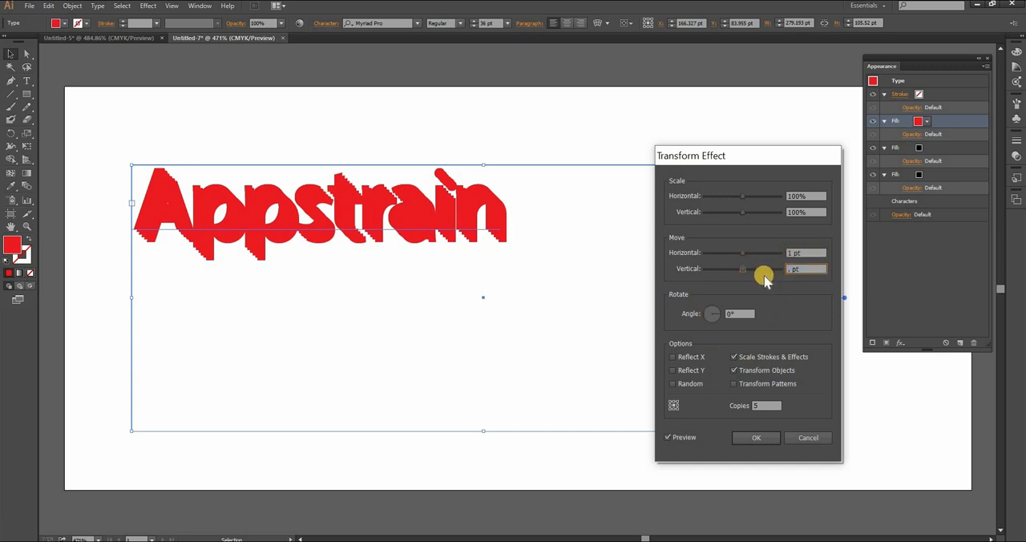
type("5")
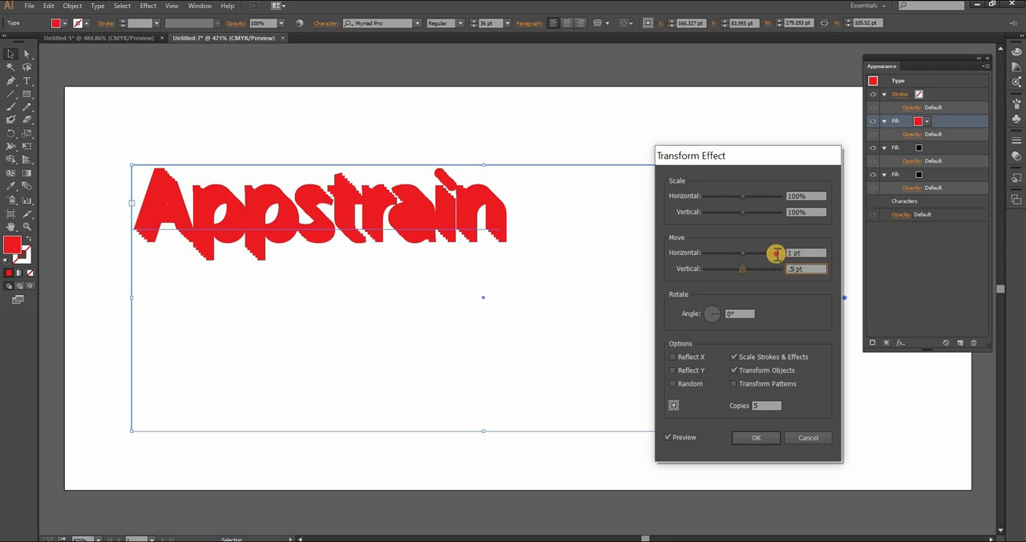
left_click(792, 254)
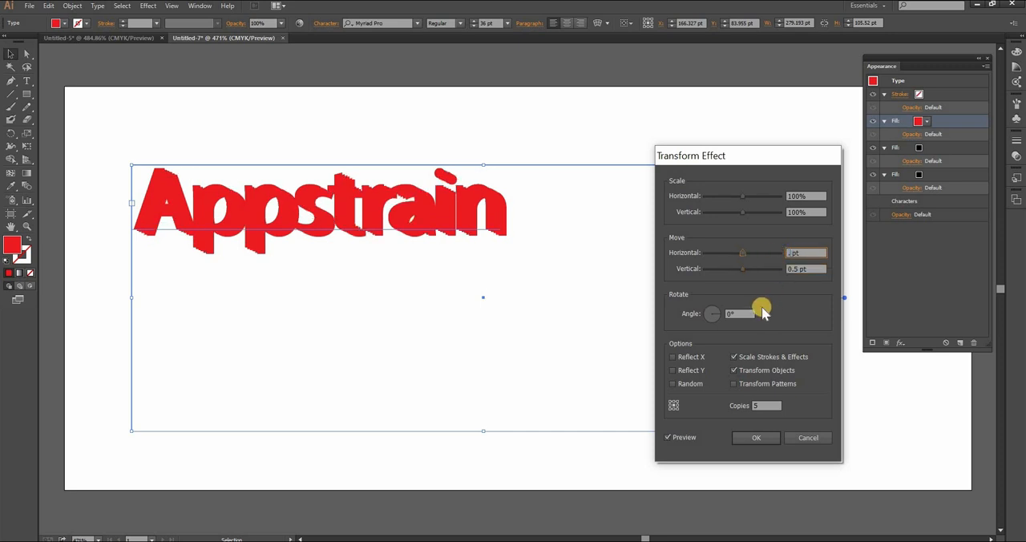
type(".5")
left_click(764, 407)
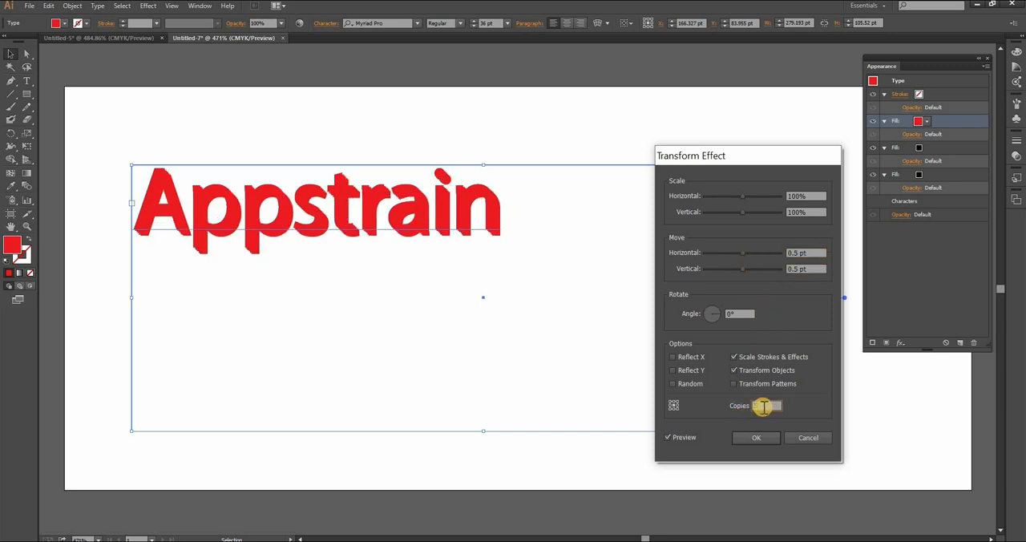
type("5")
left_click(764, 439)
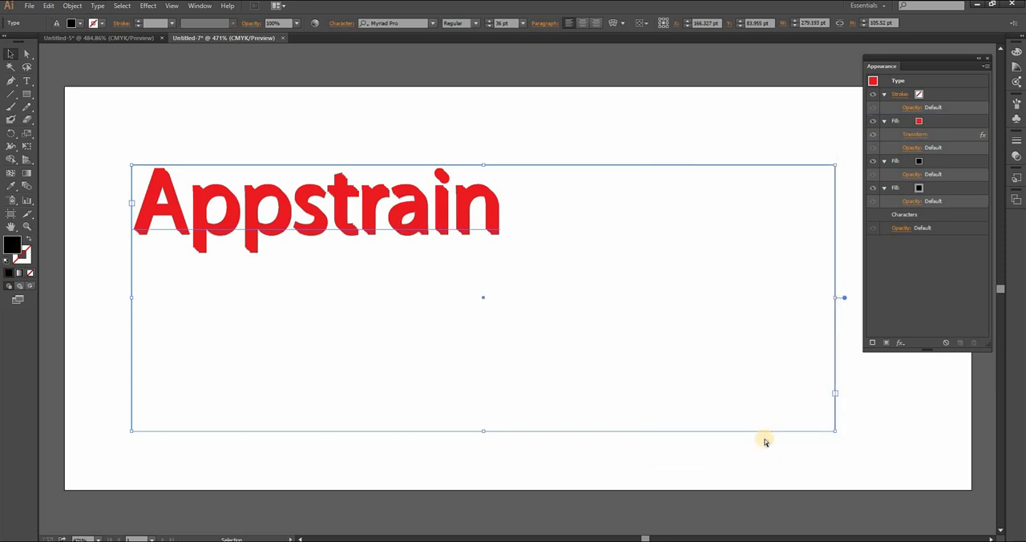
Set the colour of the text's middle fill, directly below the red one, to orange.
key("ctrl+plus")
key("ctrl+plus")
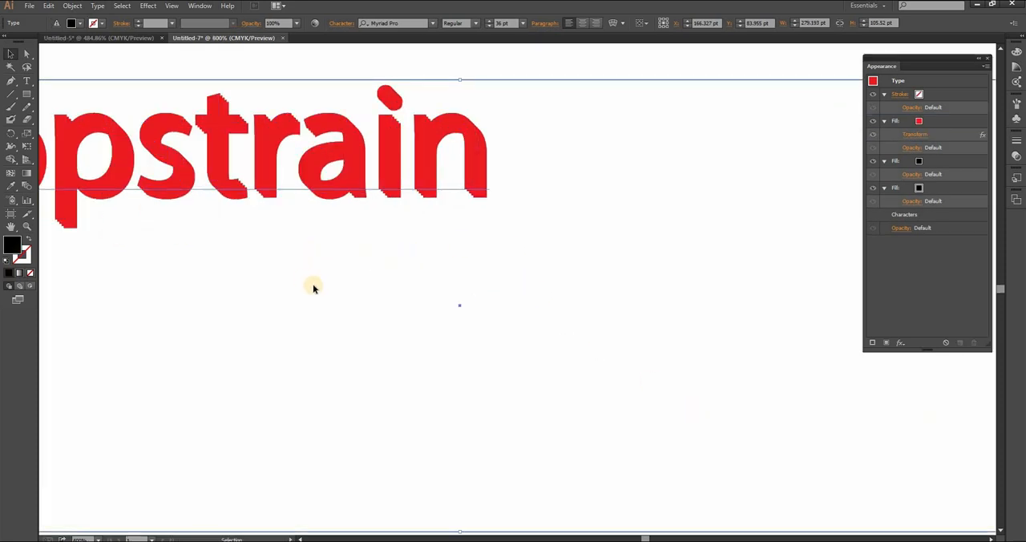
left_click_drag(309, 284, 566, 375)
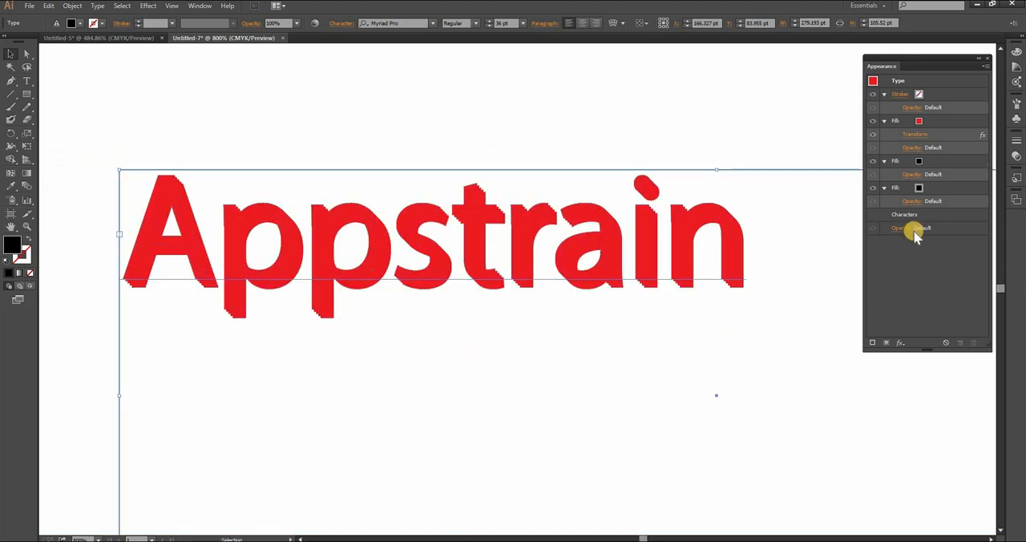
left_click(923, 161)
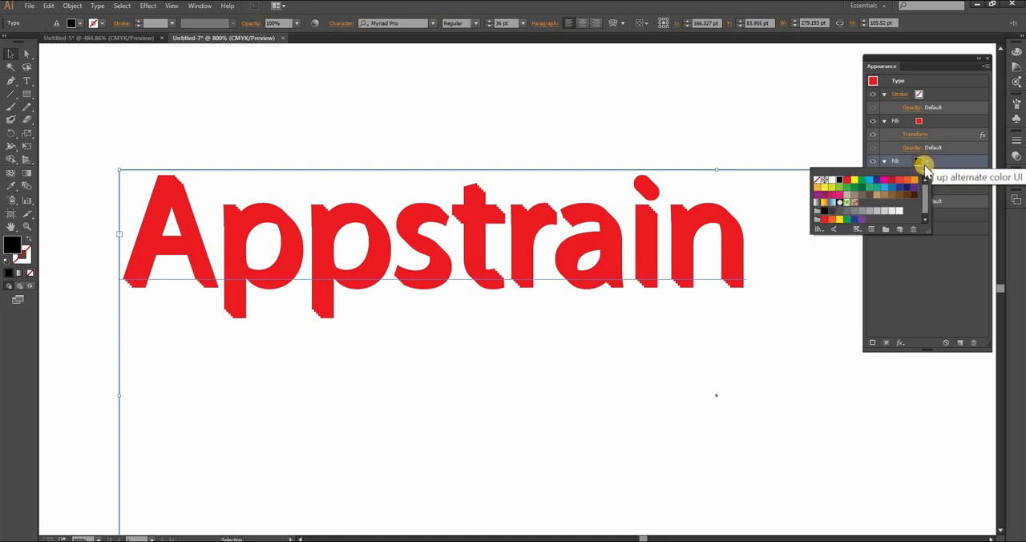
left_click(906, 182)
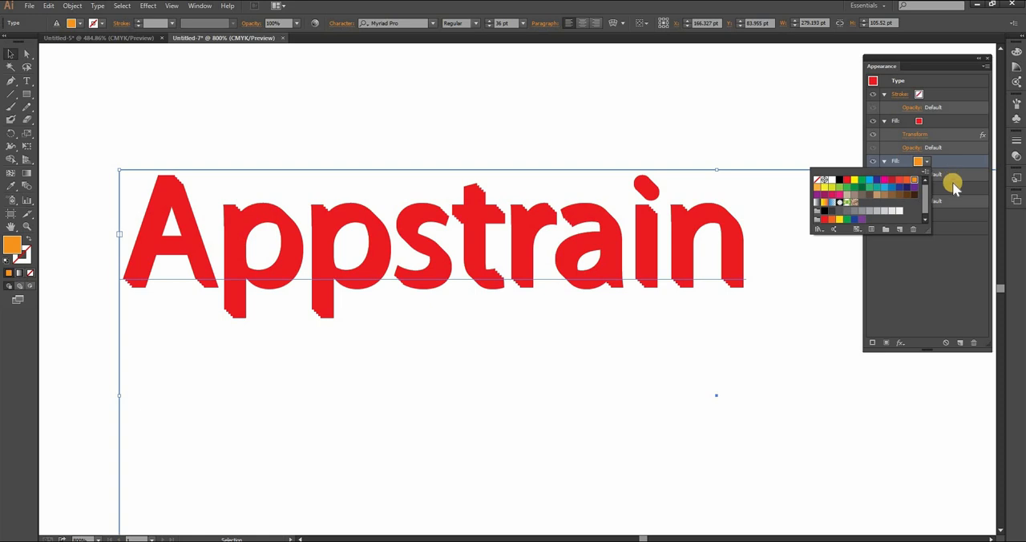
Copy the red fill's Transform effect onto the orange fill.
left_click(954, 186)
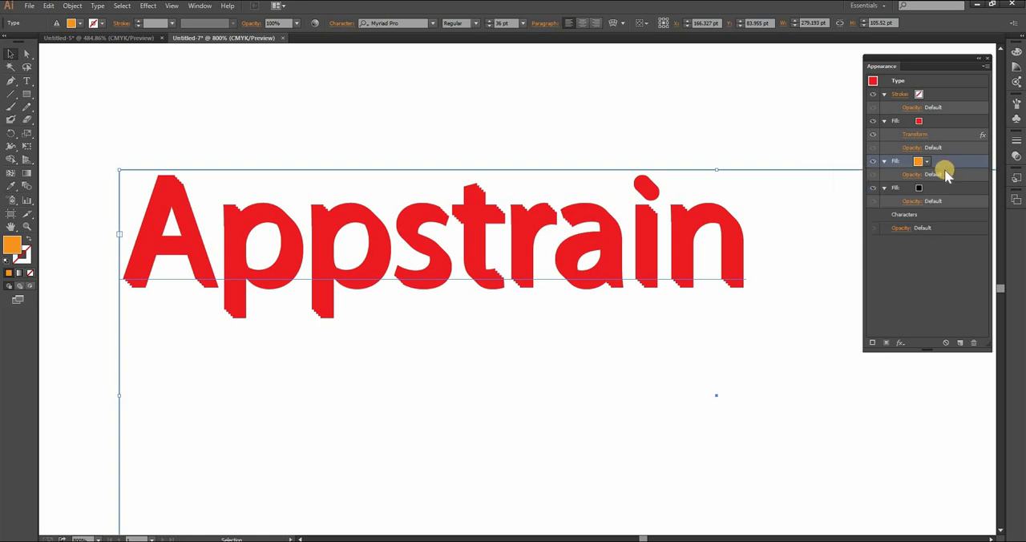
left_click(935, 137)
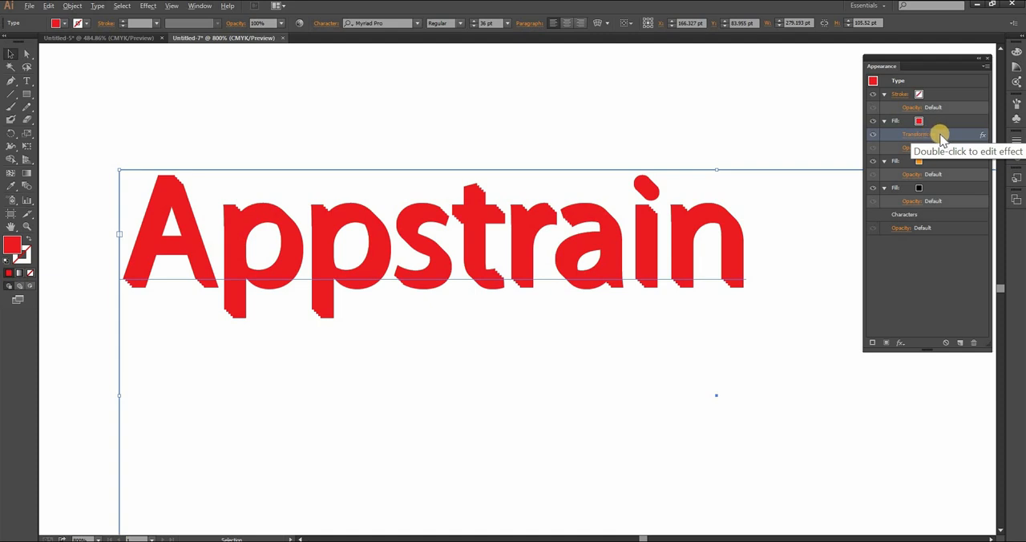
left_click_drag(941, 142, 920, 177)
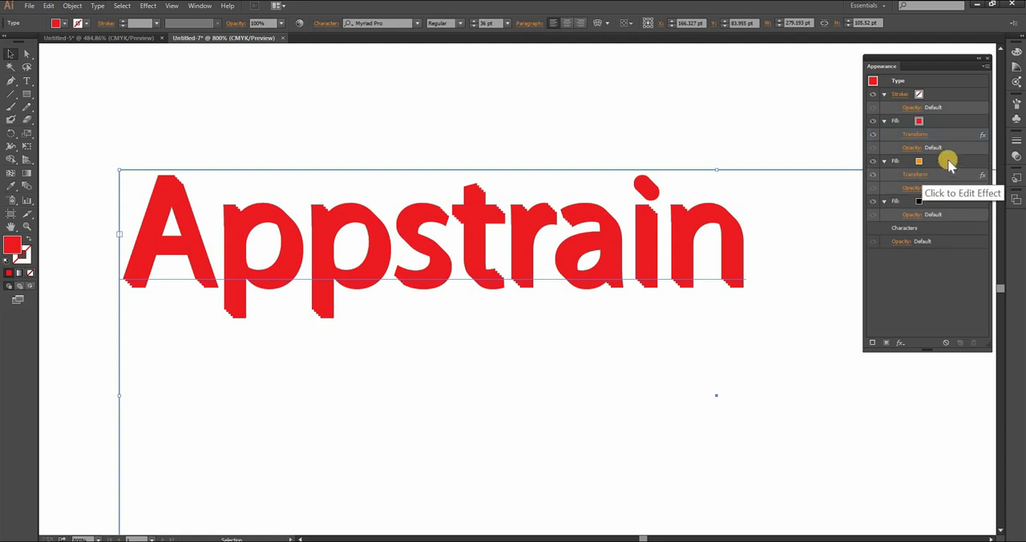
Start an Offset Path effect on the orange fill with preview on and a 14 pt offset.
left_click(948, 163)
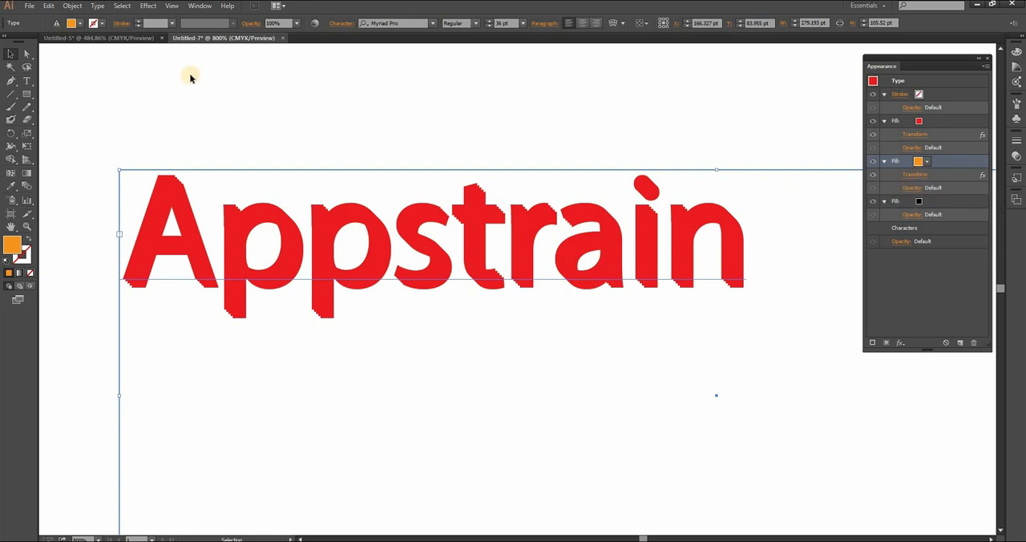
left_click(146, 6)
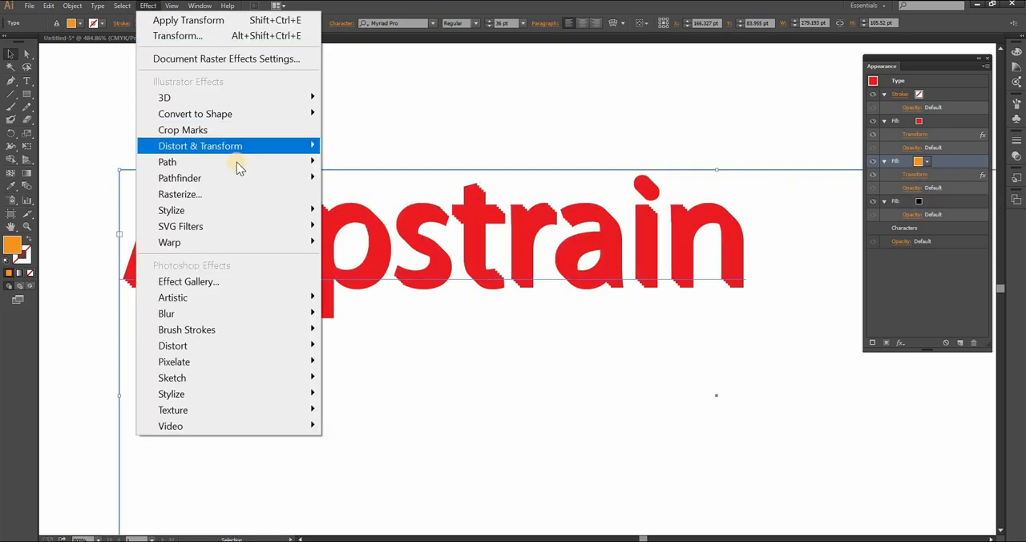
left_click(255, 163)
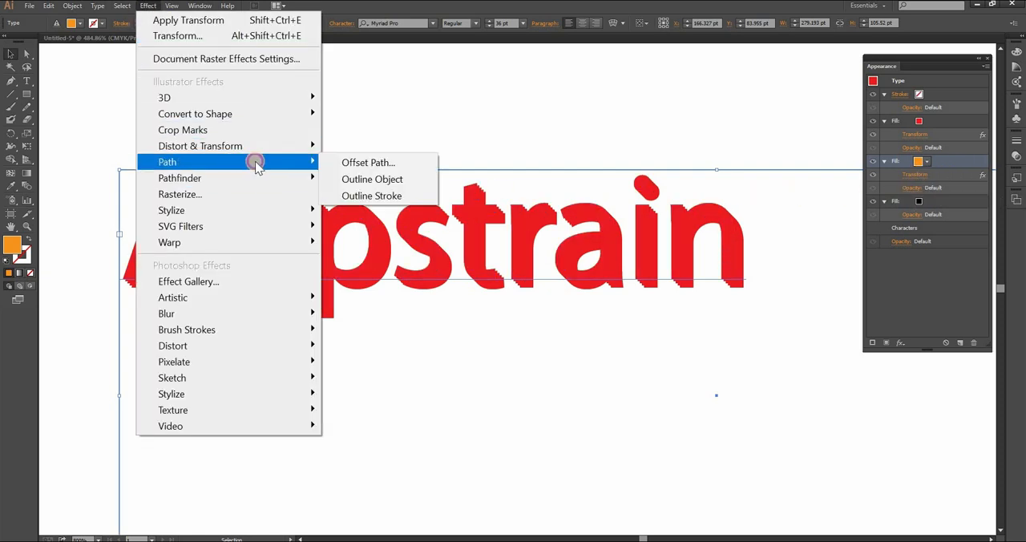
left_click(382, 164)
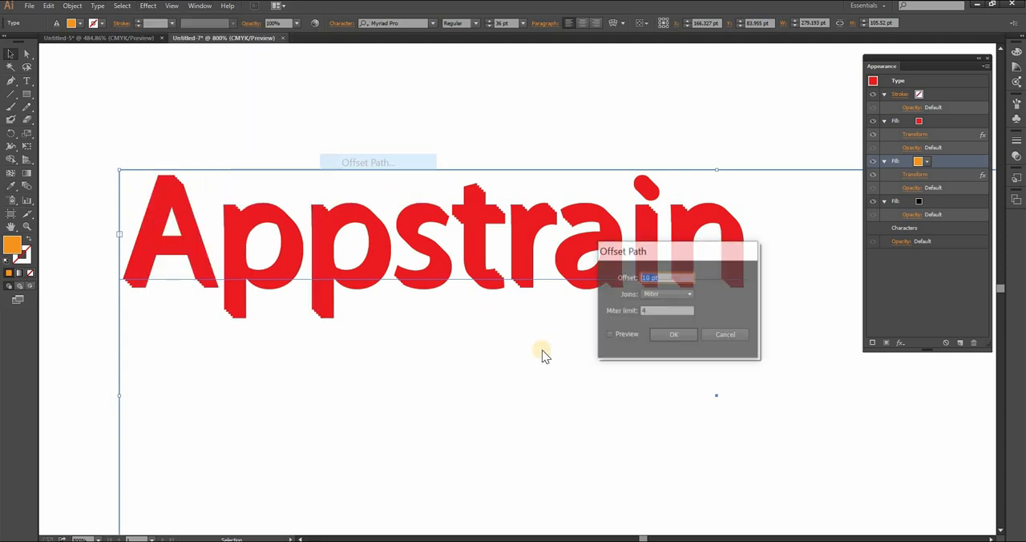
left_click(610, 335)
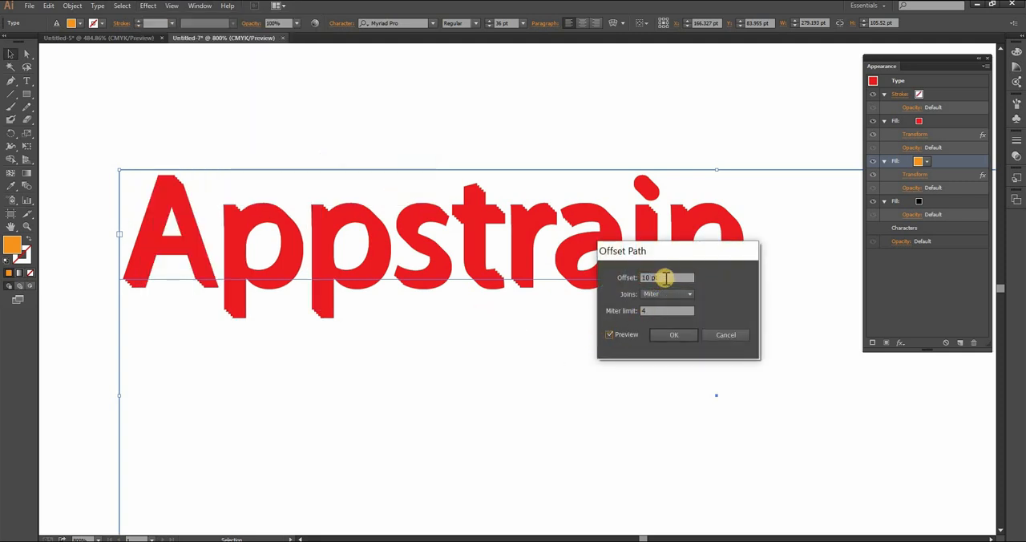
left_click_drag(666, 278, 560, 278)
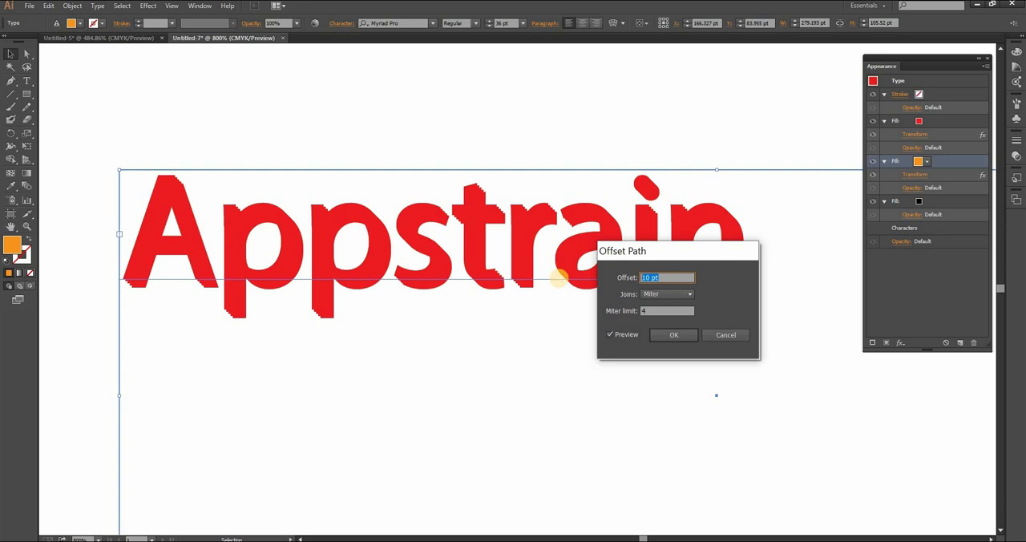
type("14")
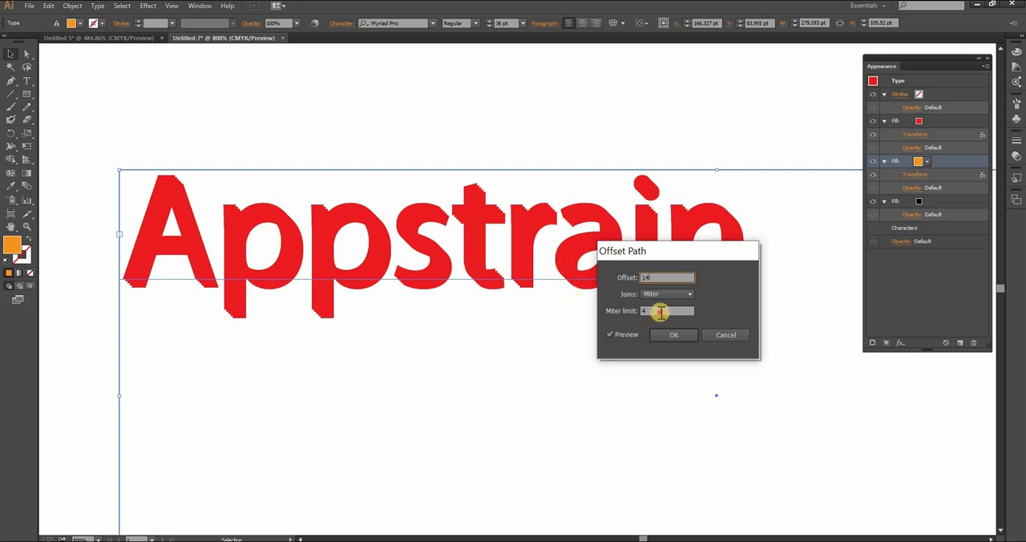
left_click(658, 313)
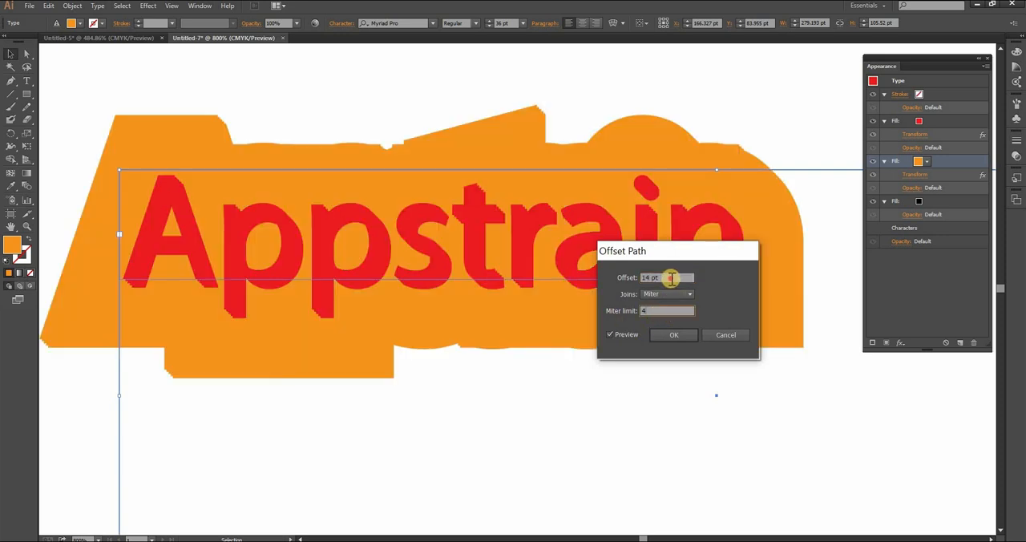
Reduce the orange fill's path offset to 2 pt and apply the Offset Path effect.
left_click_drag(670, 277, 633, 280)
key("Down")
key("Down")
key("Down")
key("Down")
key("Down")
key("Down")
key("Down")
key("Down")
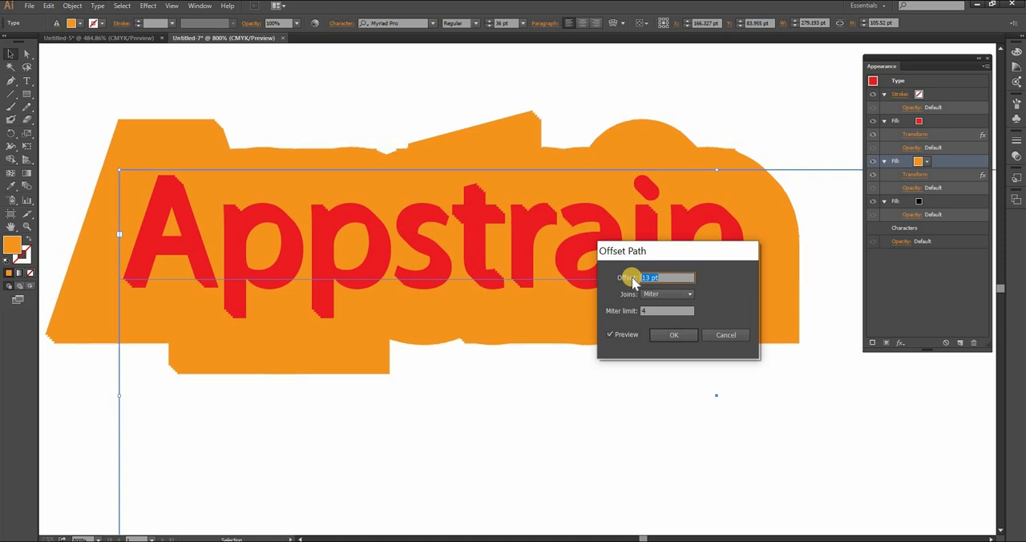
key("Down")
key("Down")
key("Down")
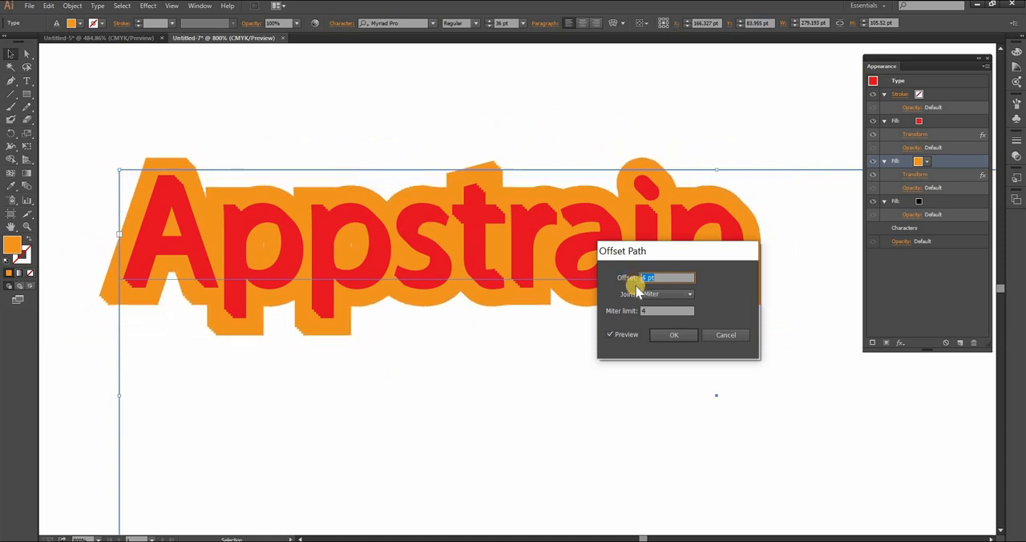
key("Down")
key("Down")
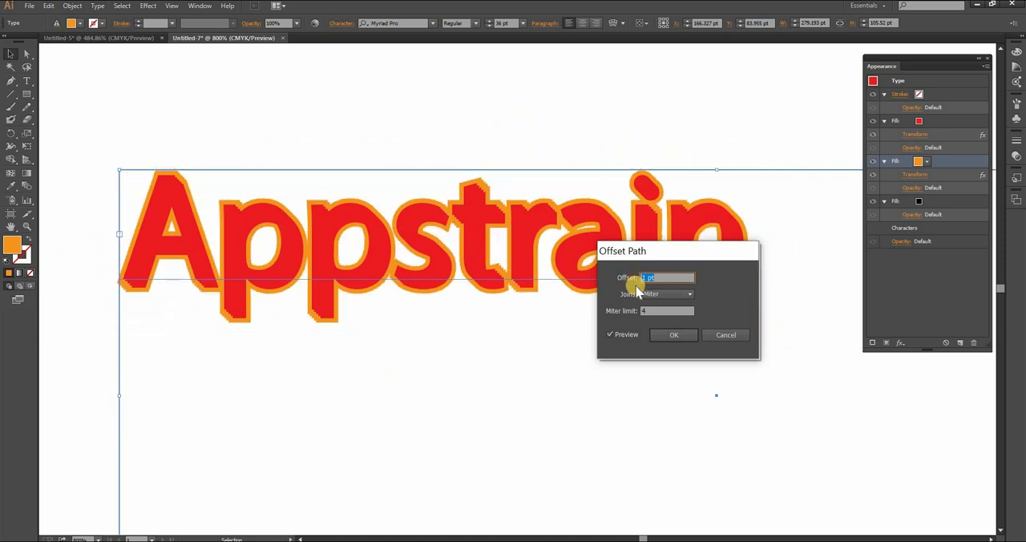
key("Up")
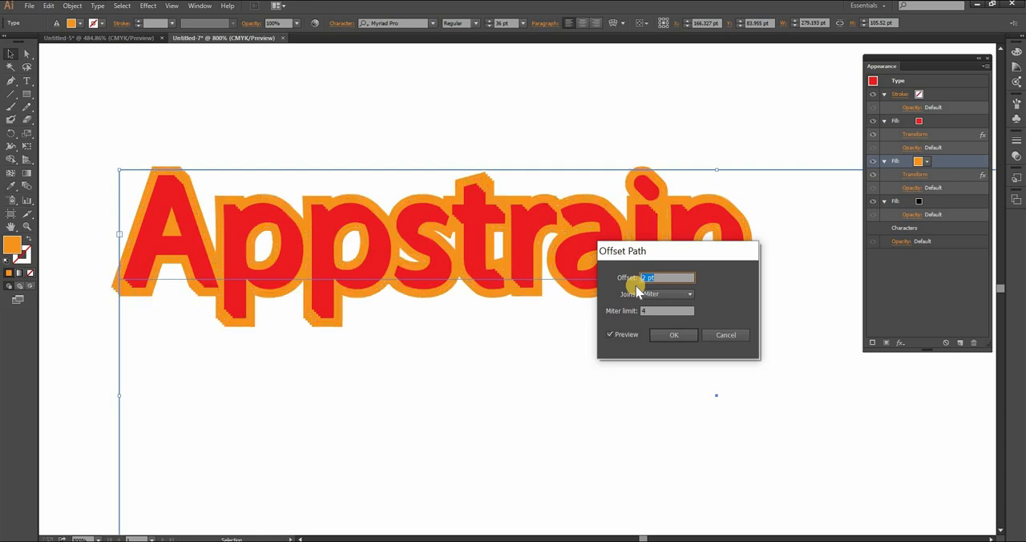
left_click(662, 337)
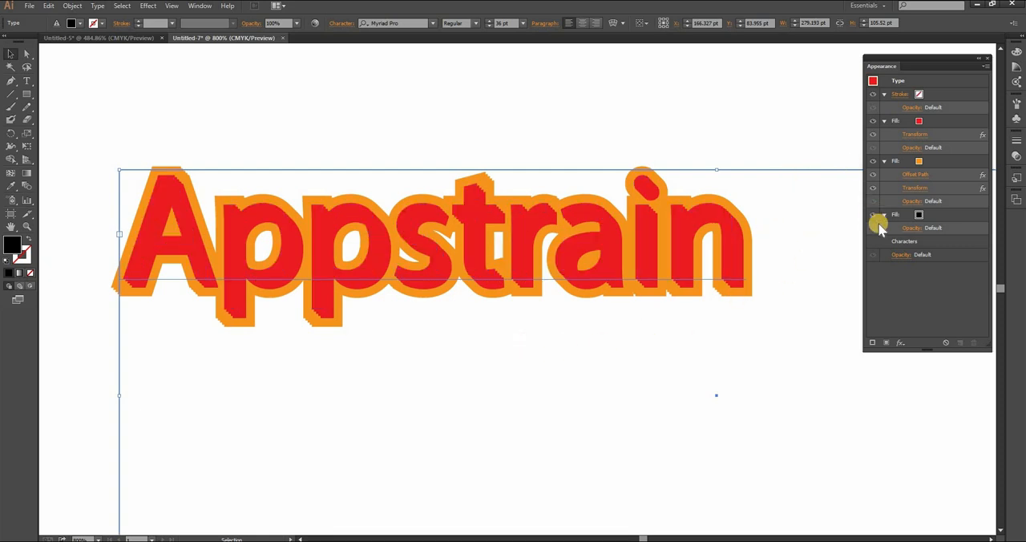
Set the colour of the text's black fill, directly below the orange one, to light blue.
left_click(928, 216)
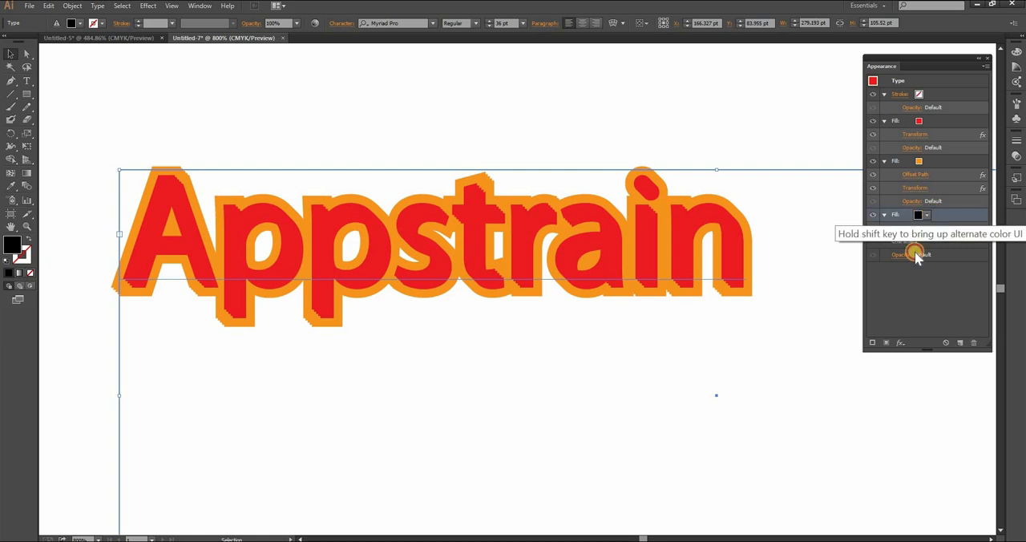
left_click(926, 217)
left_click(867, 233)
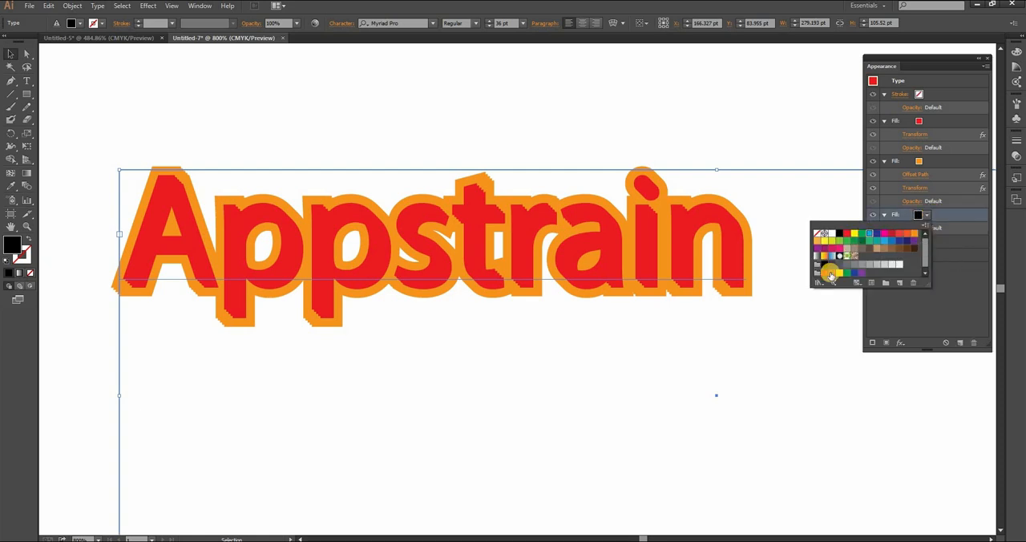
Copy the orange fill's Offset Path and Transform effects onto the blue fill and duplicate the blue fill's Transform effect.
left_click(930, 175)
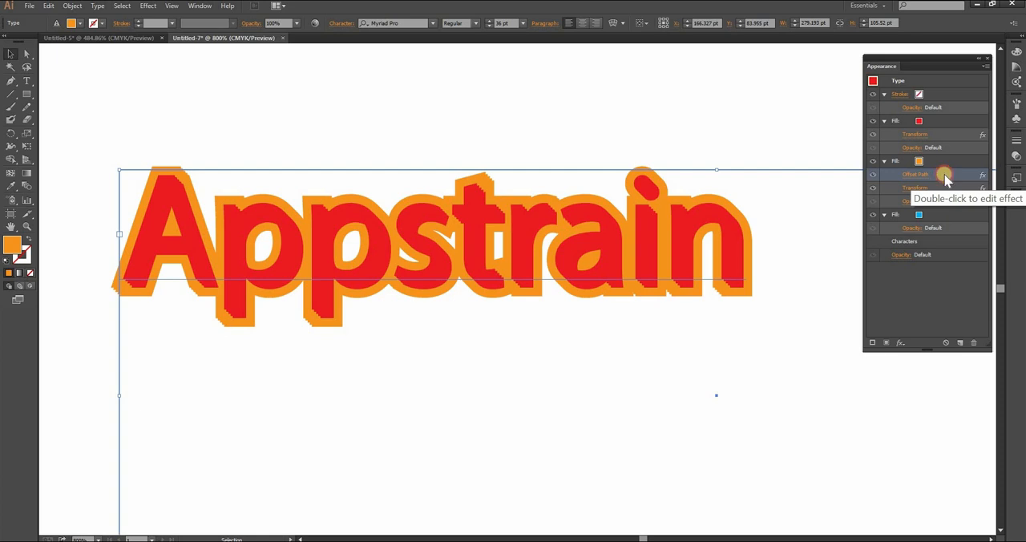
left_click(944, 174)
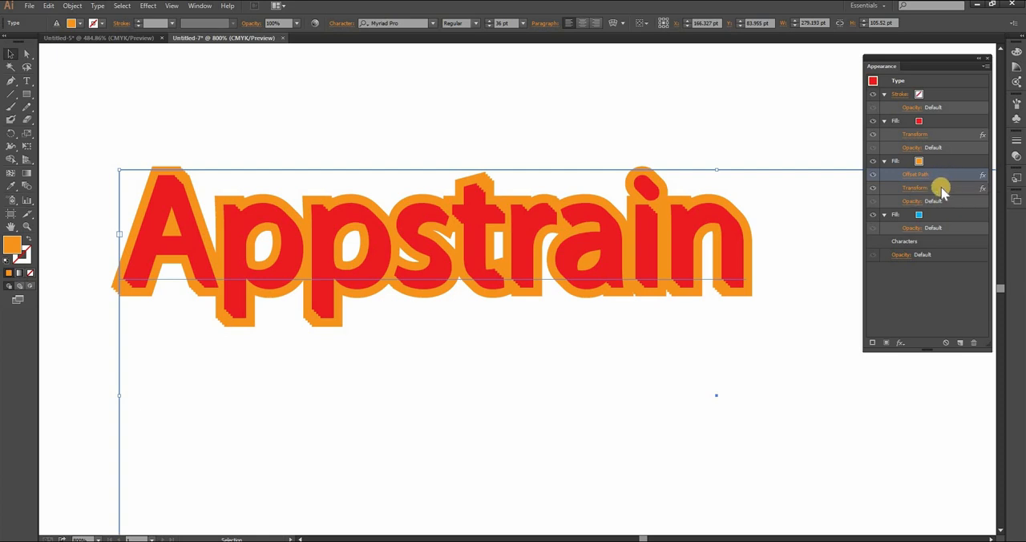
left_click(942, 187, "shift")
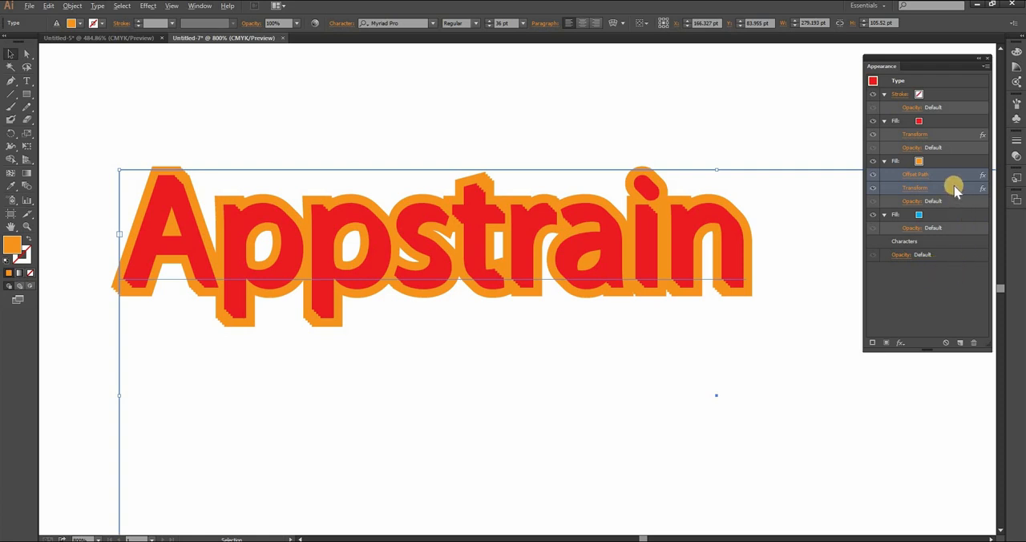
left_click_drag(955, 189, 954, 228)
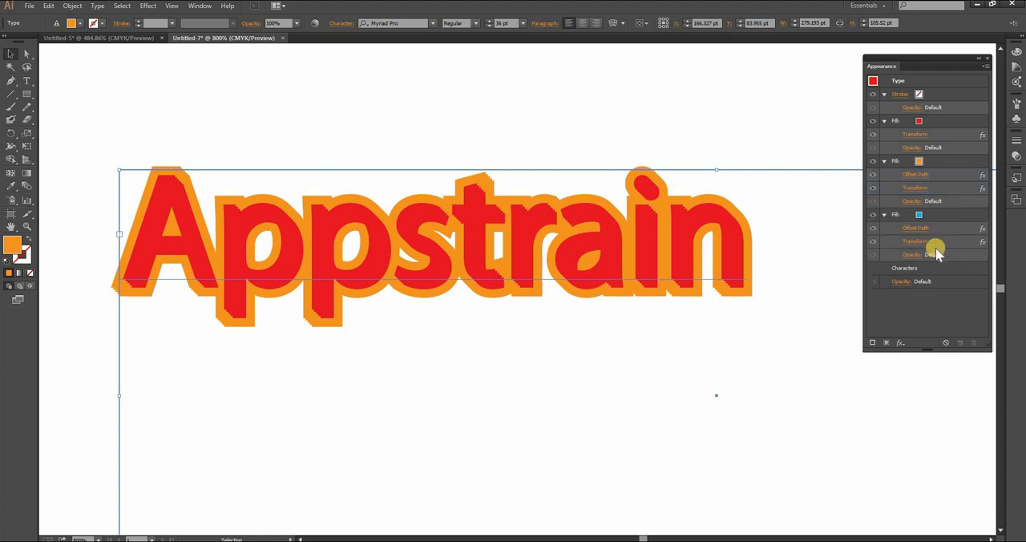
left_click(930, 242)
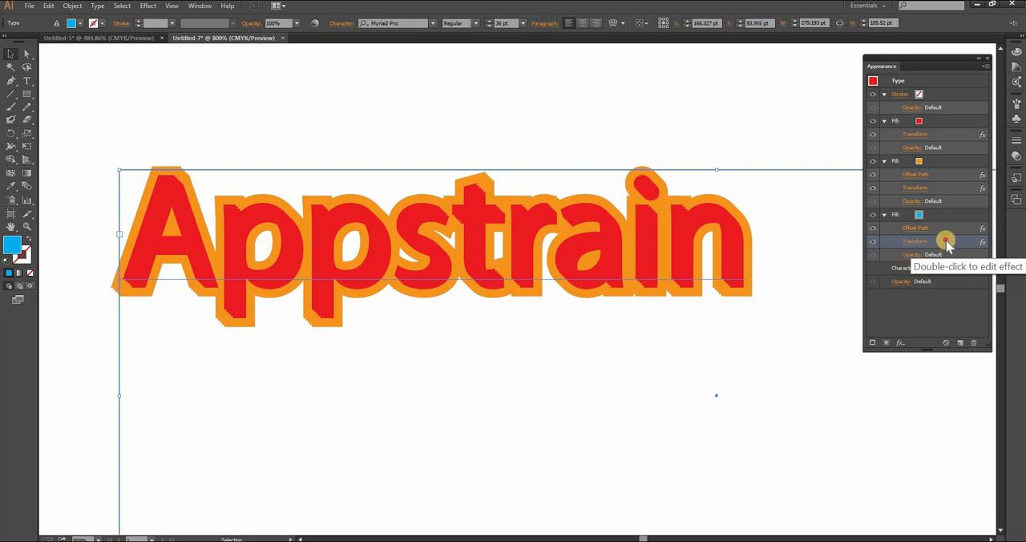
left_click(961, 343)
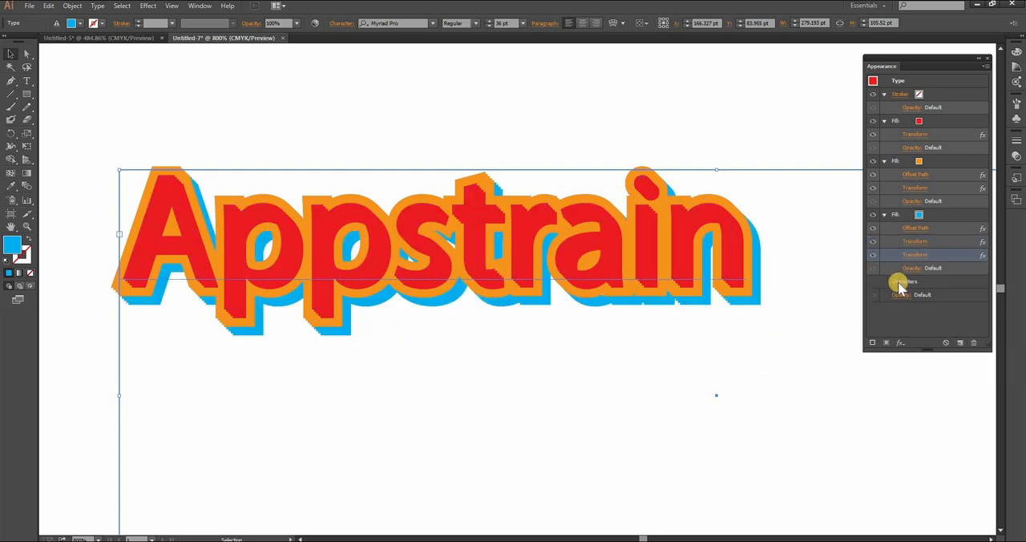
Set the blue fill's Offset Path effect to 4 pt with preview on, apply it and deselect the text.
left_click(922, 229)
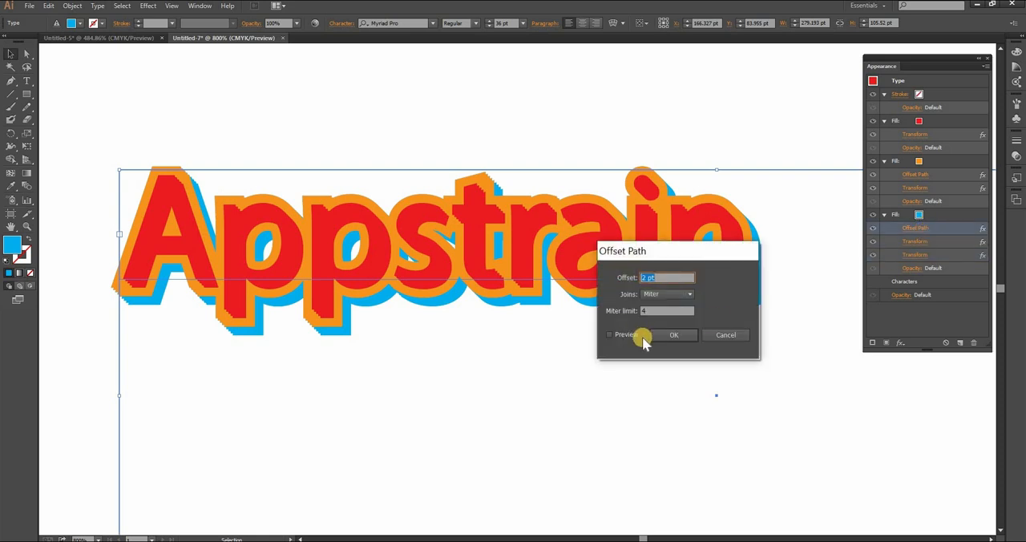
left_click(620, 335)
left_click(664, 277)
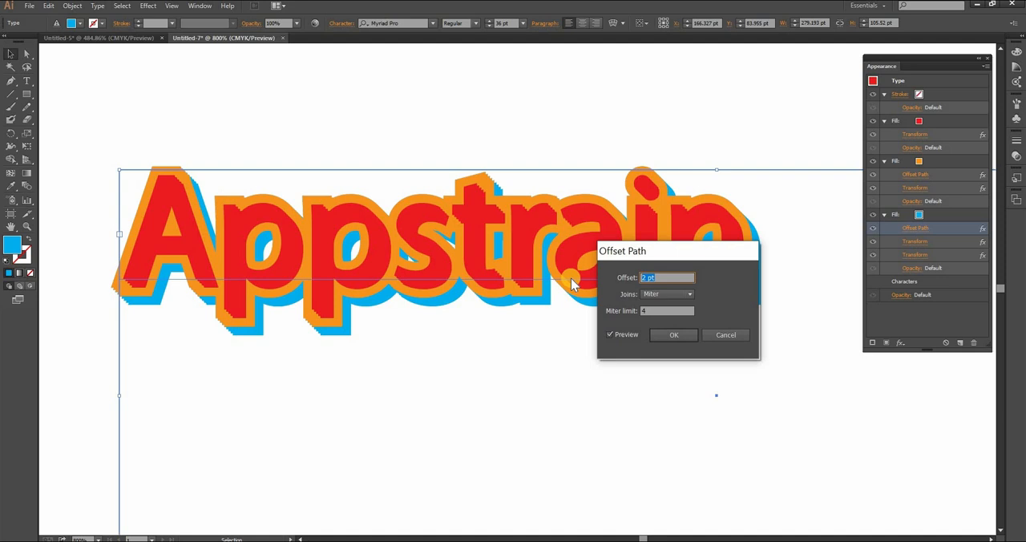
key("Up")
key("Up")
key("Up")
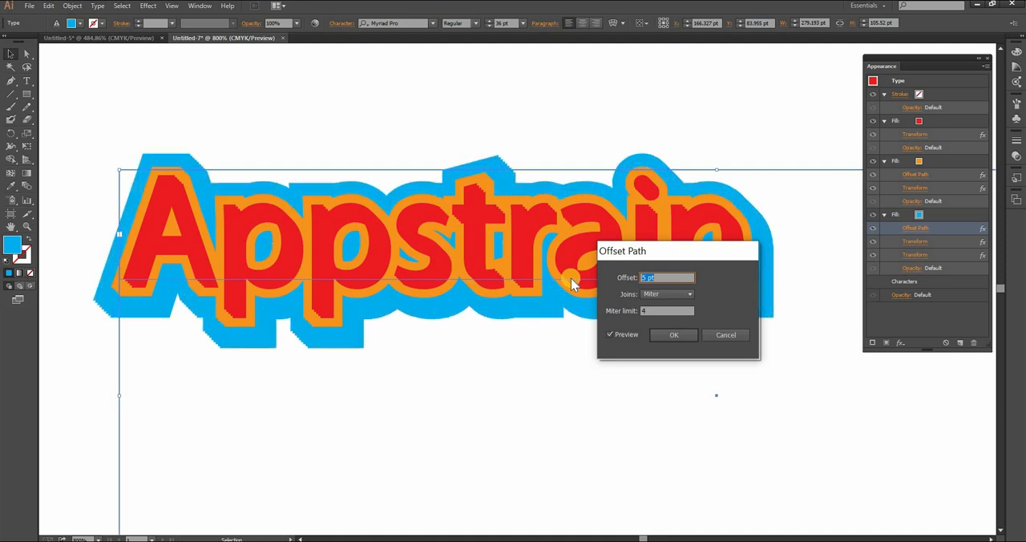
key("Down")
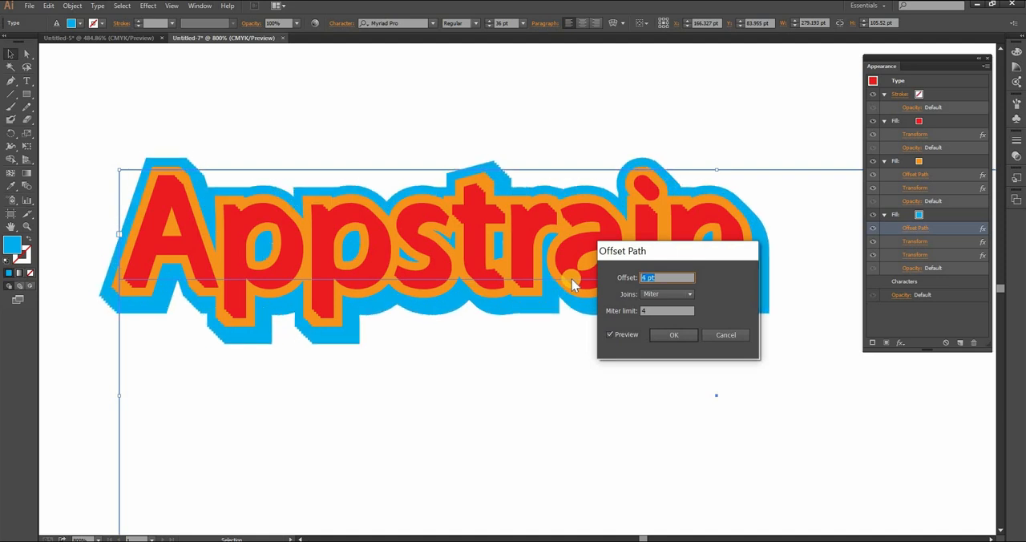
left_click(671, 338)
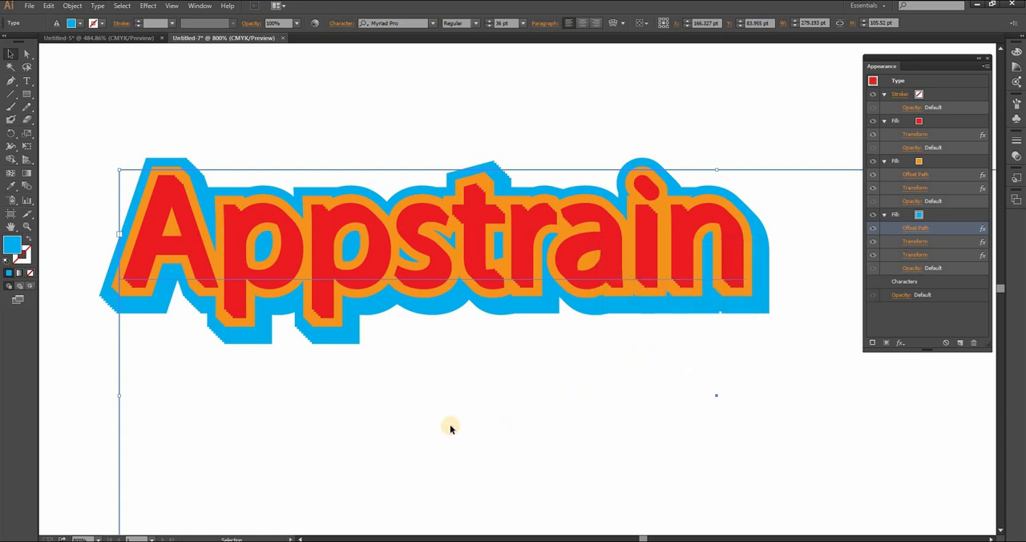
left_click(343, 443)
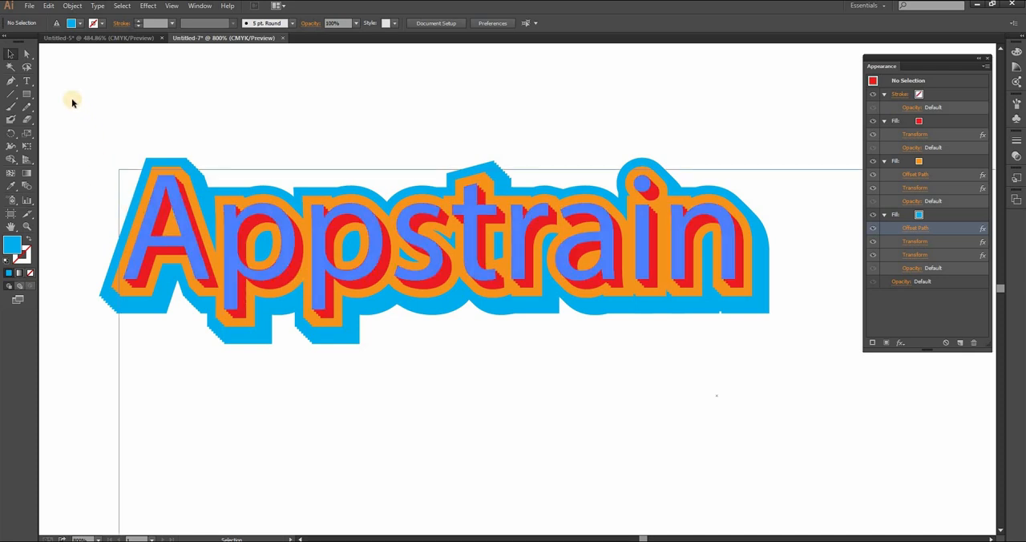
Change the font of the whole word "Appstrain" to Keira Shabira DEMO!
left_click(26, 81)
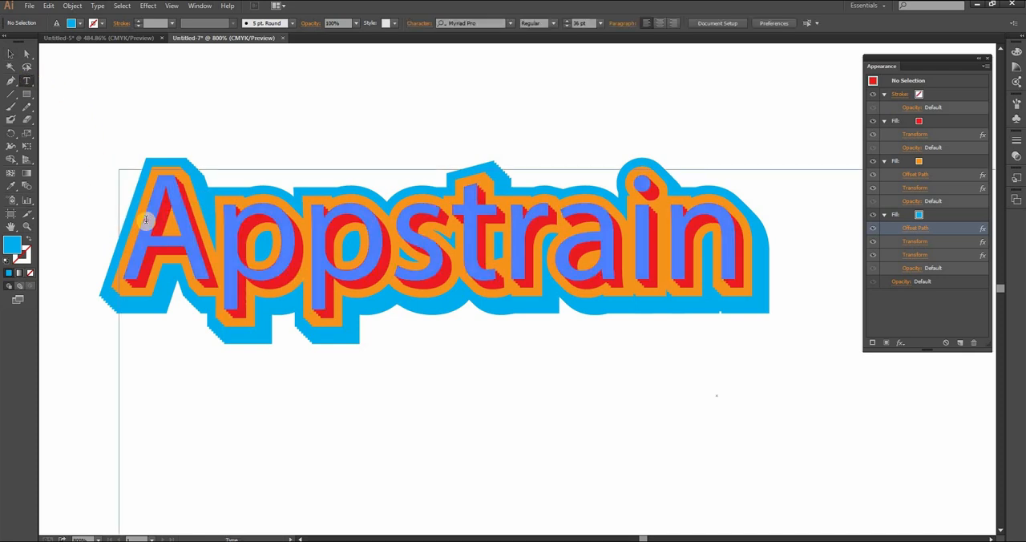
left_click(146, 219)
key("ctrl+a")
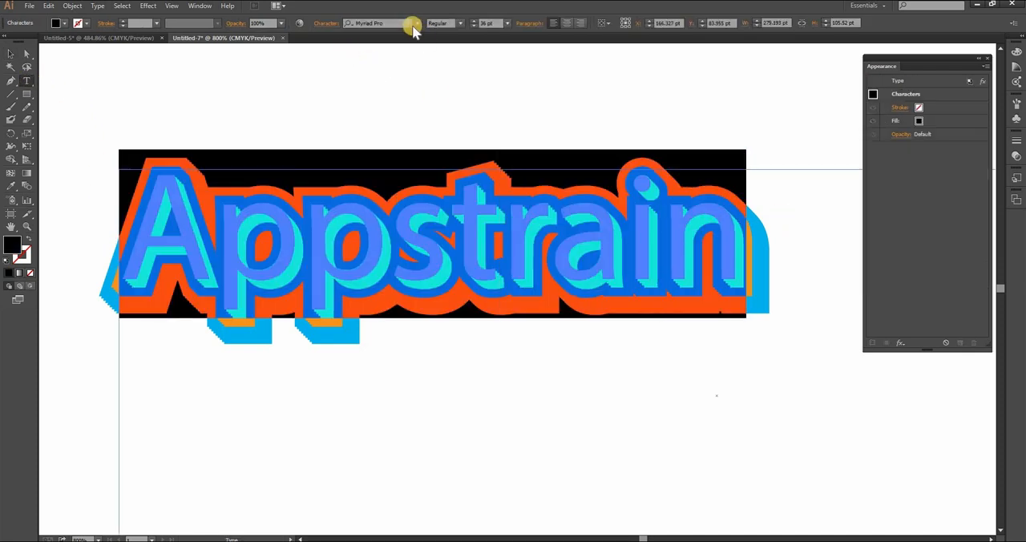
left_click(417, 23)
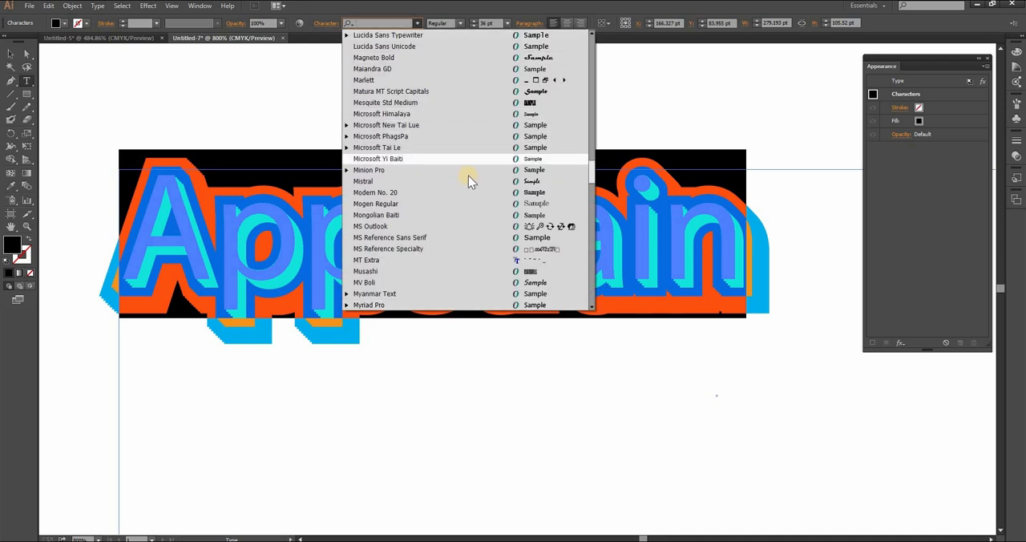
scroll(466, 180, "up", 5)
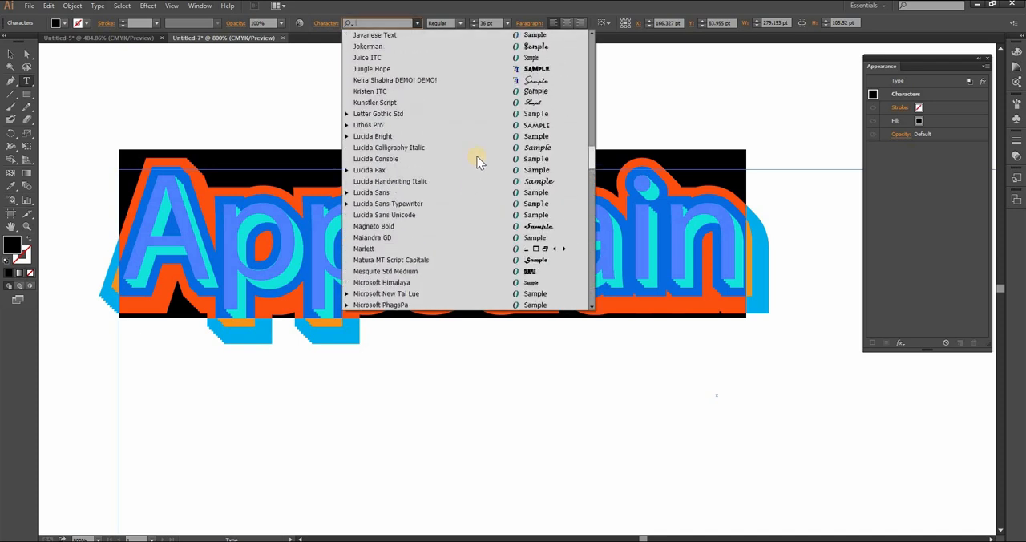
left_click(528, 81)
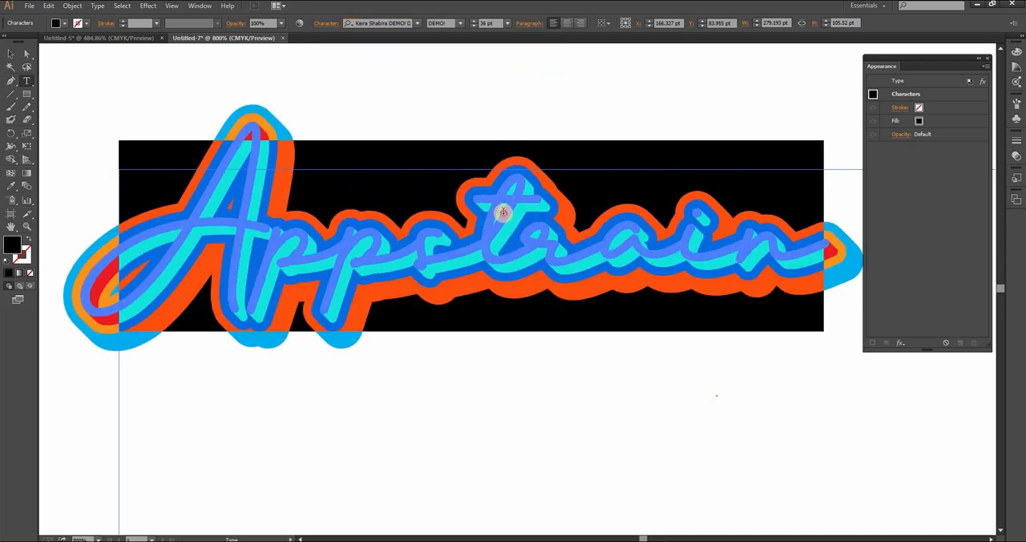
Finish editing the word "Appstrain" and leave it deselected with the Selection tool active.
left_click(426, 357)
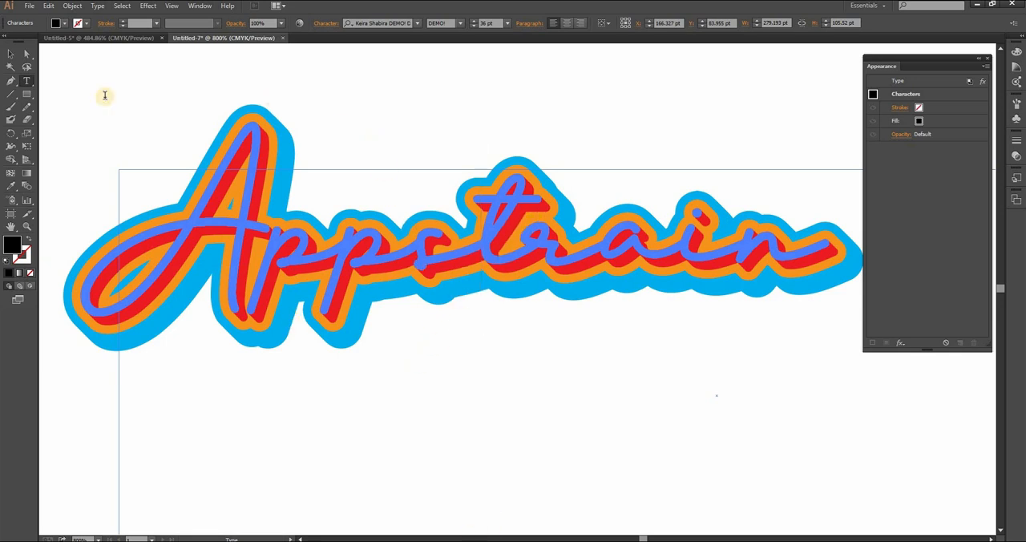
left_click(16, 54)
left_click(615, 404)
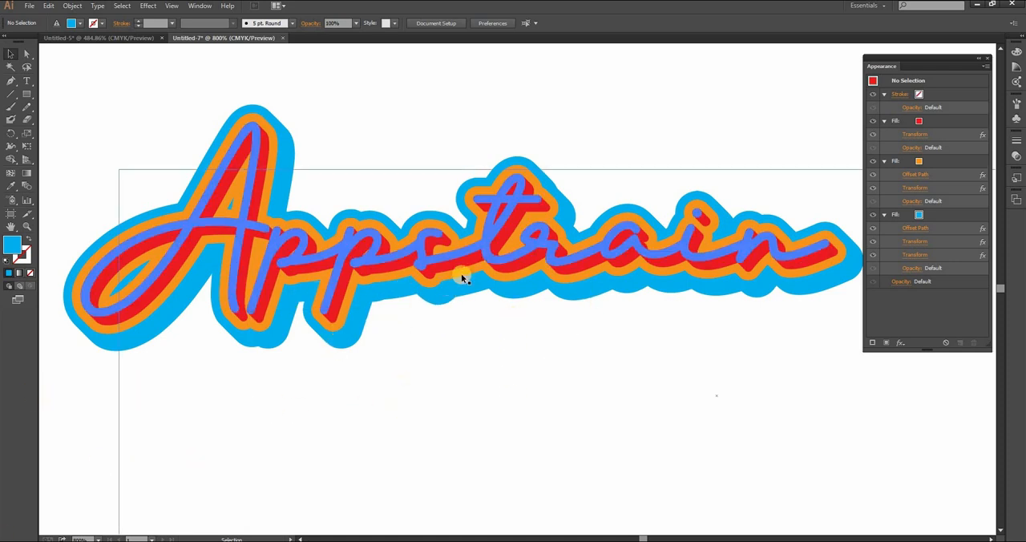
Set the text's red fill to black and deselect the text.
left_click(486, 247)
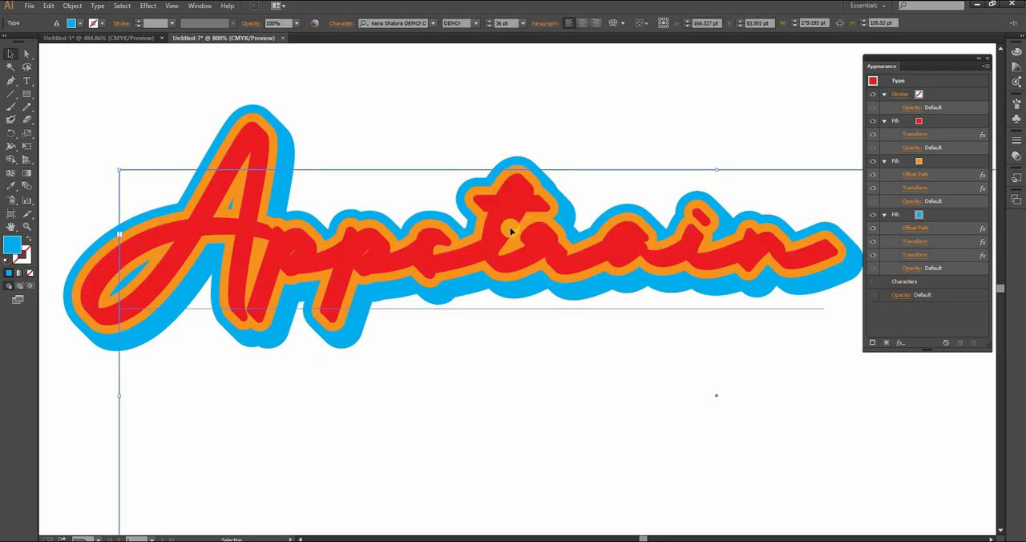
left_click(926, 119)
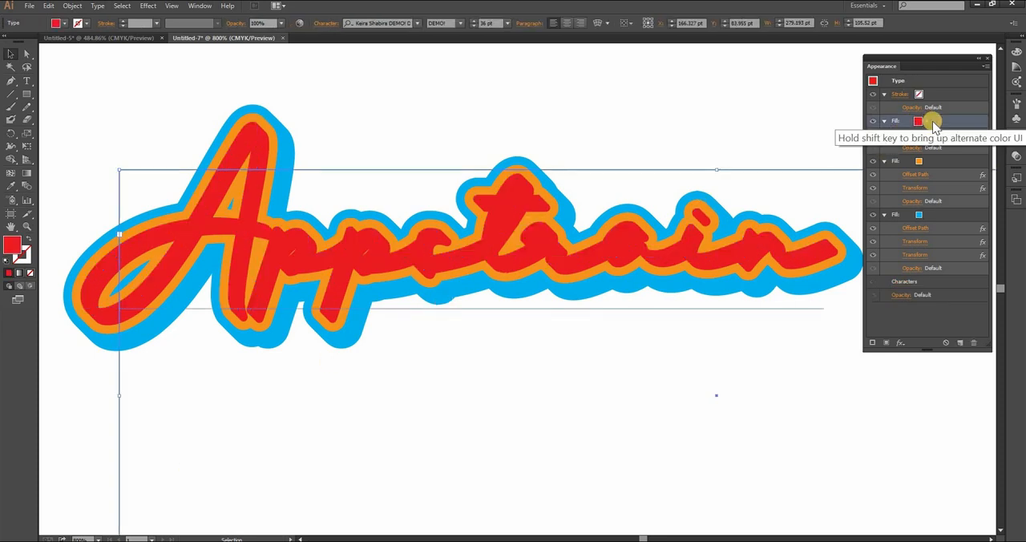
left_click(839, 140)
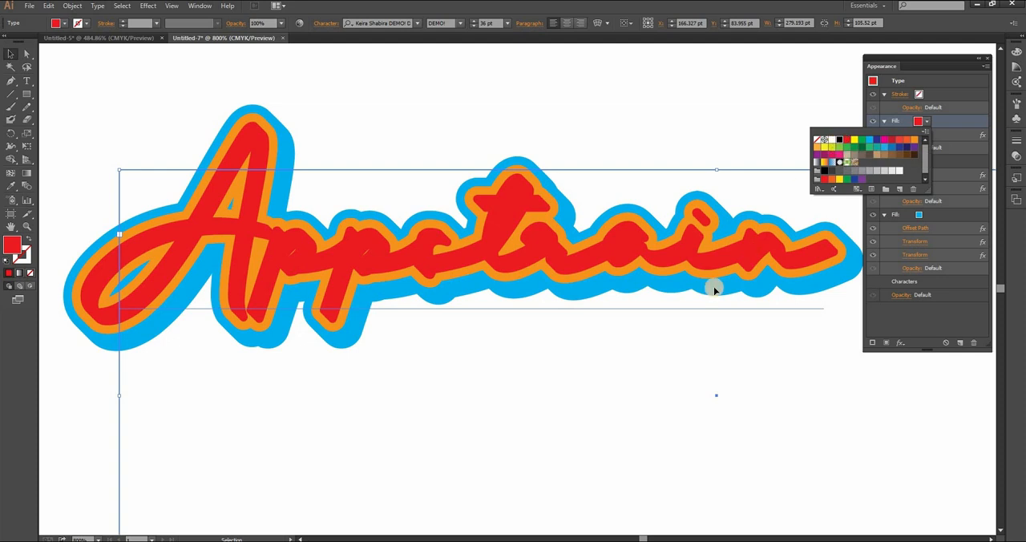
left_click(604, 366)
left_click(563, 403)
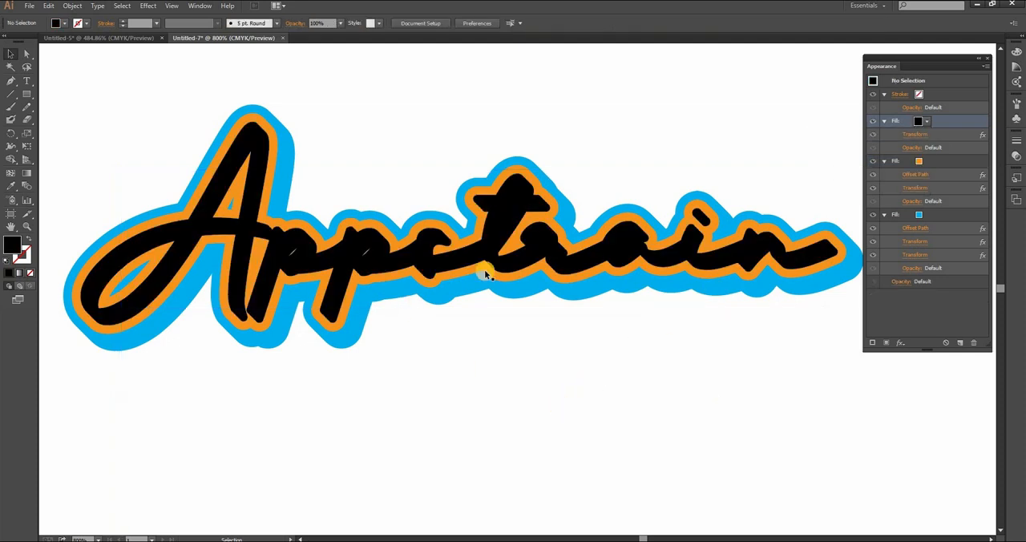
Set the black top fill of the "Appstrain" text to the grey swatch C=0 M=0 Y=0 K=60.
left_click(927, 120)
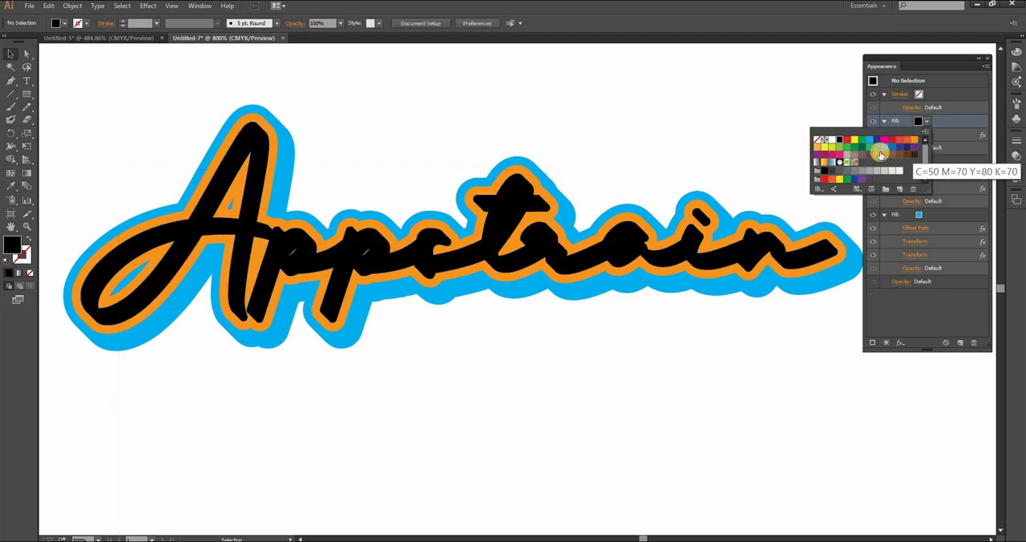
left_click(857, 172)
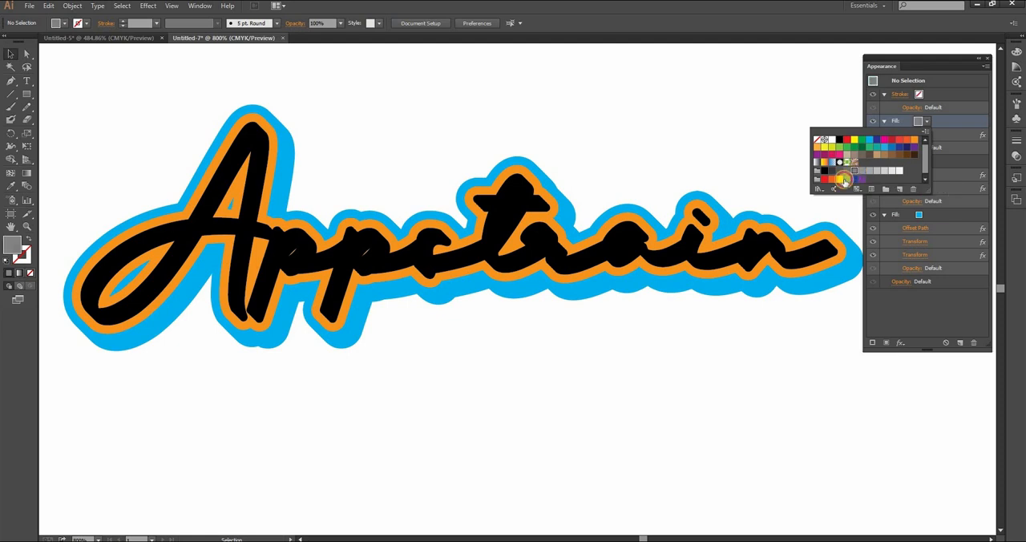
left_click(610, 390)
left_click(589, 255)
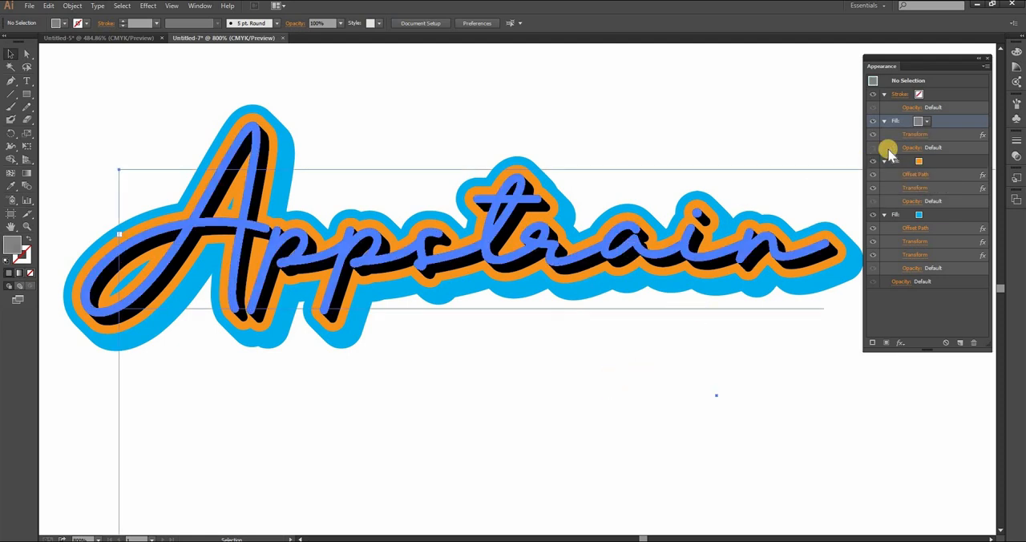
left_click(927, 121)
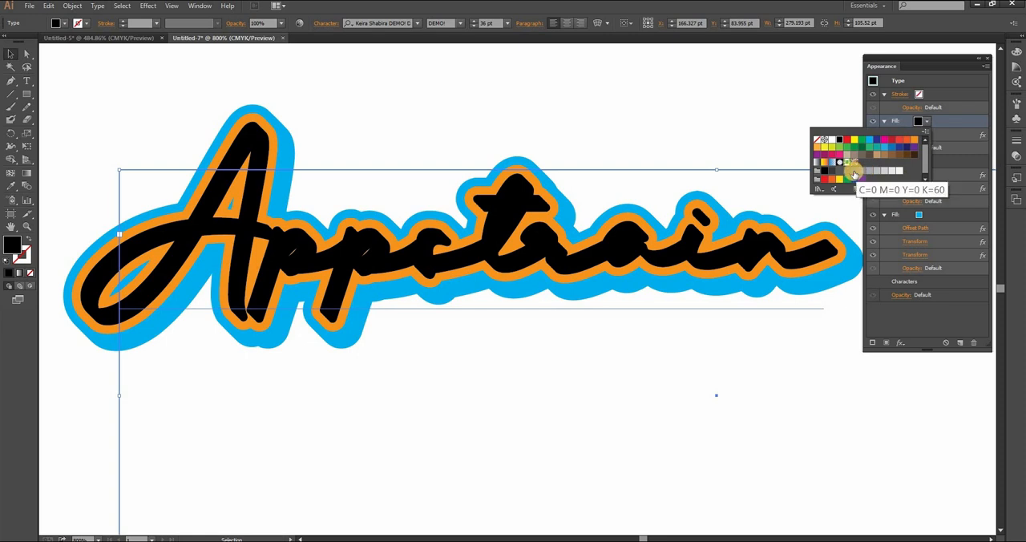
left_click(853, 173)
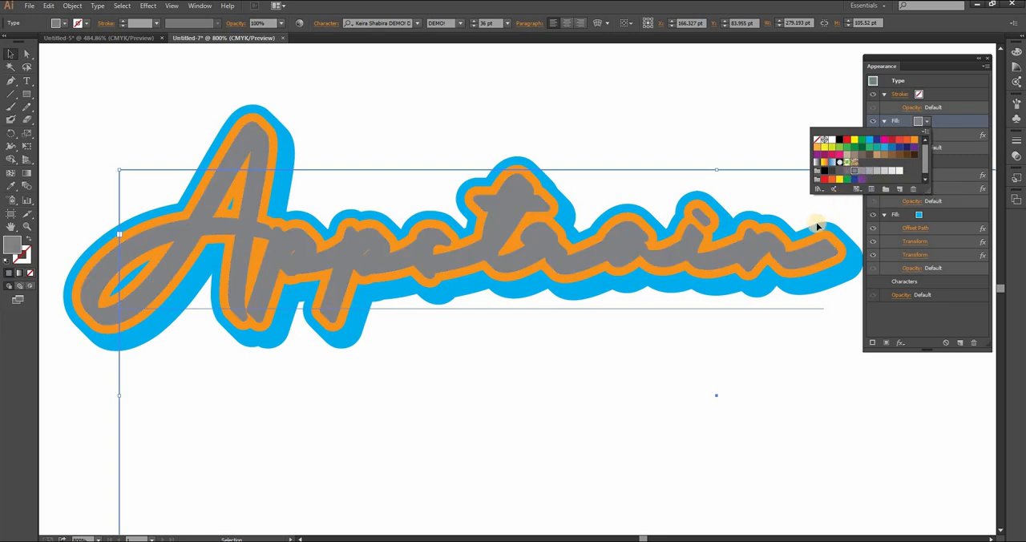
Change the text's grey top fill to CMYK Yellow and deselect the text.
left_click(856, 140)
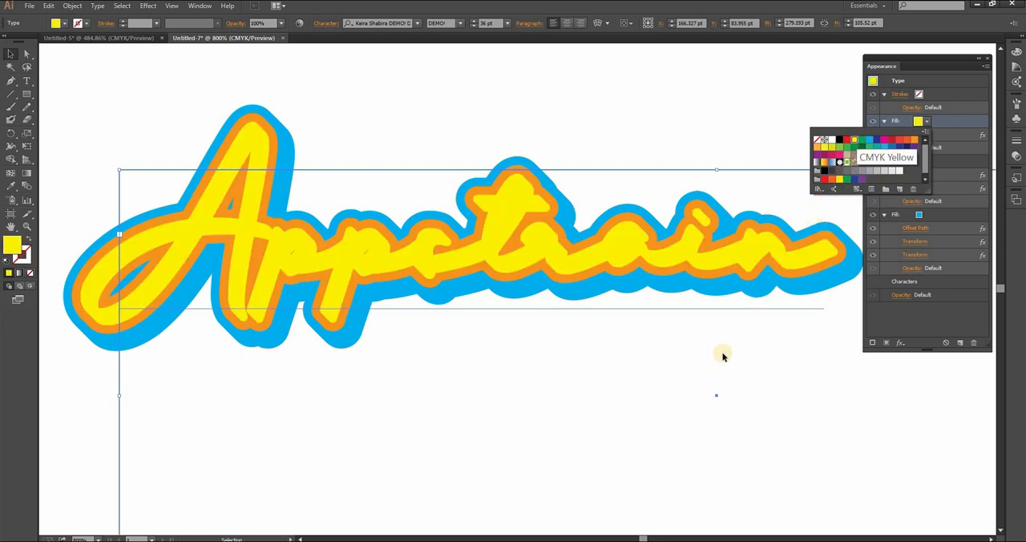
left_click(591, 415)
left_click(559, 423)
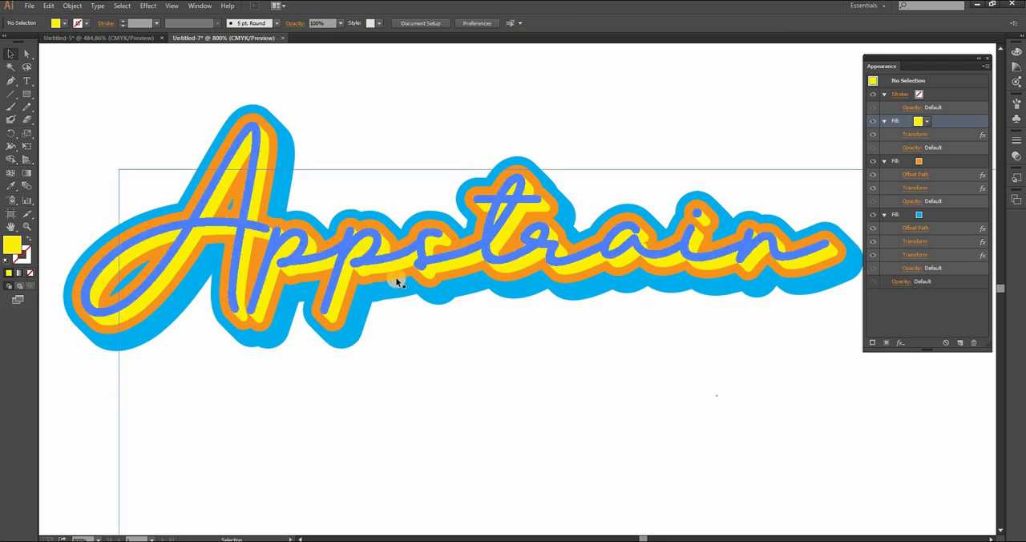
Set the yellow fill's Transform effect to move 0.25 pt horizontally and vertically with preview on, apply it and deselect the text.
left_click(427, 266)
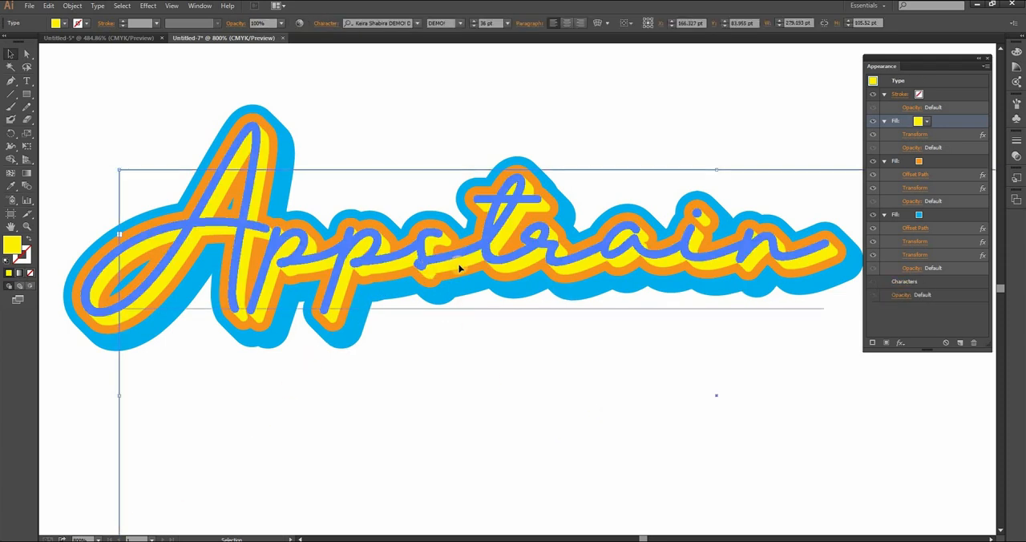
left_click(914, 134)
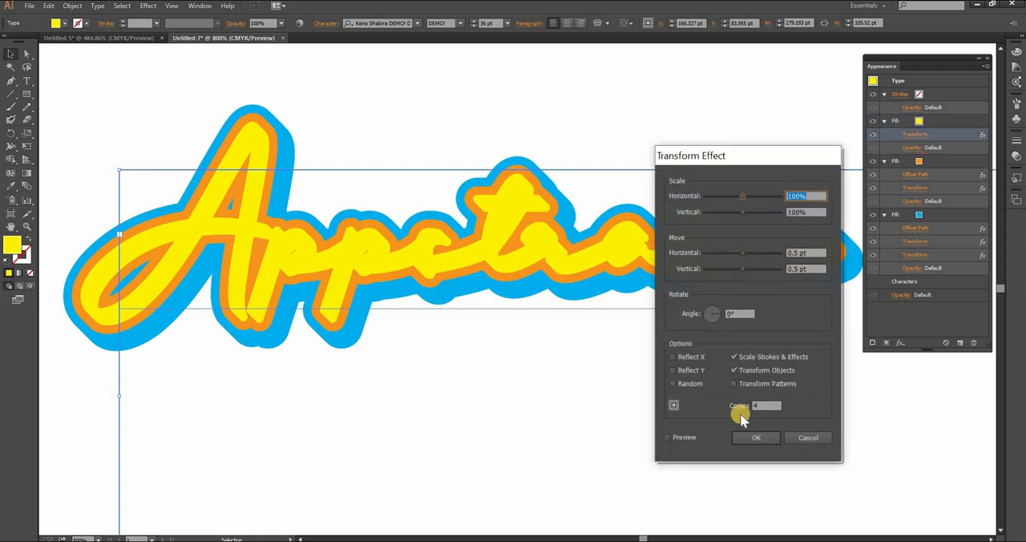
left_click(795, 269)
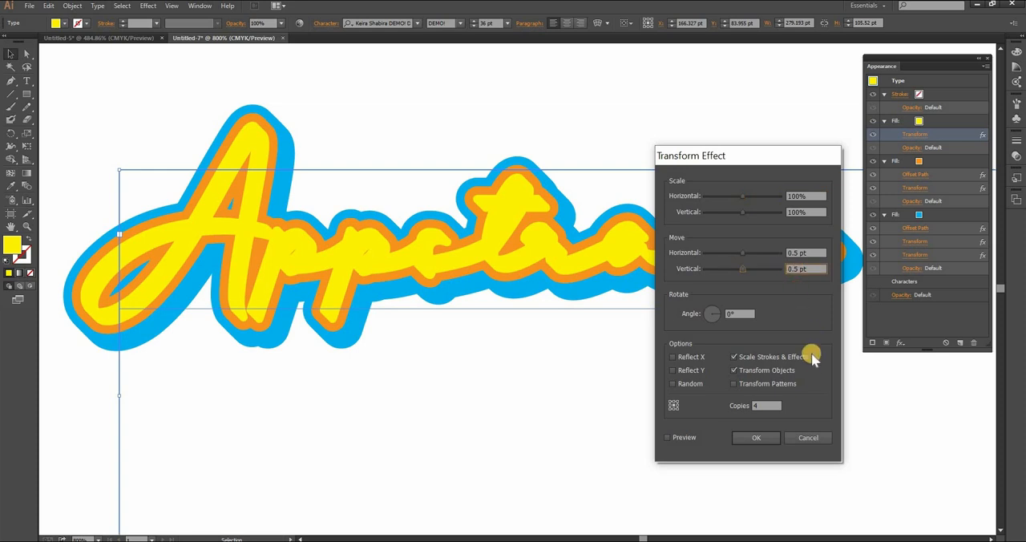
type("2")
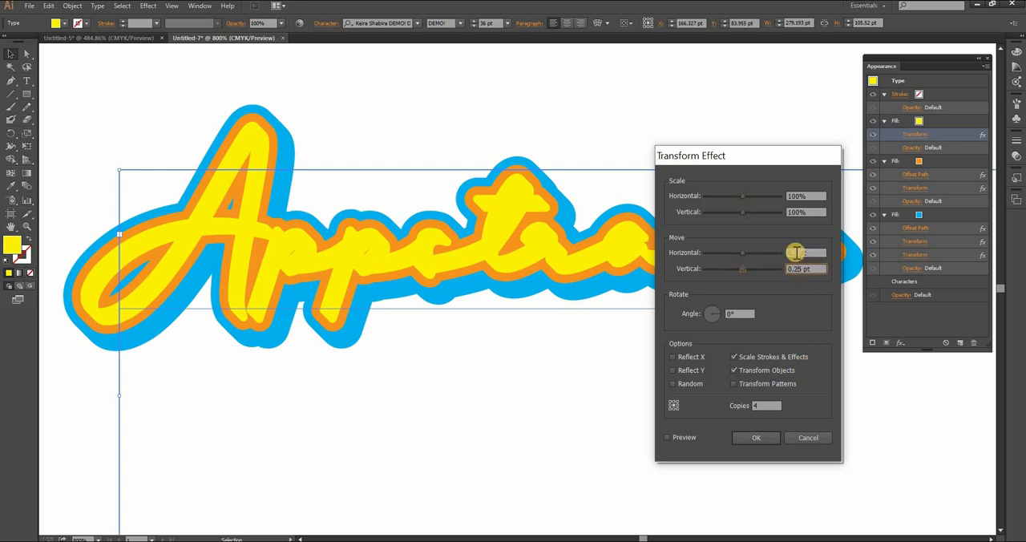
left_click(796, 251)
type("25")
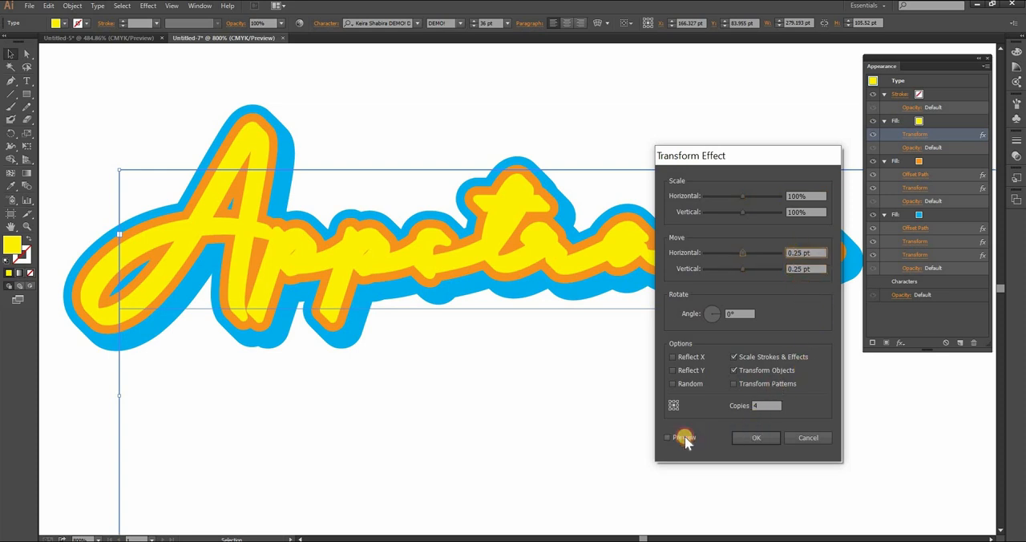
left_click(667, 438)
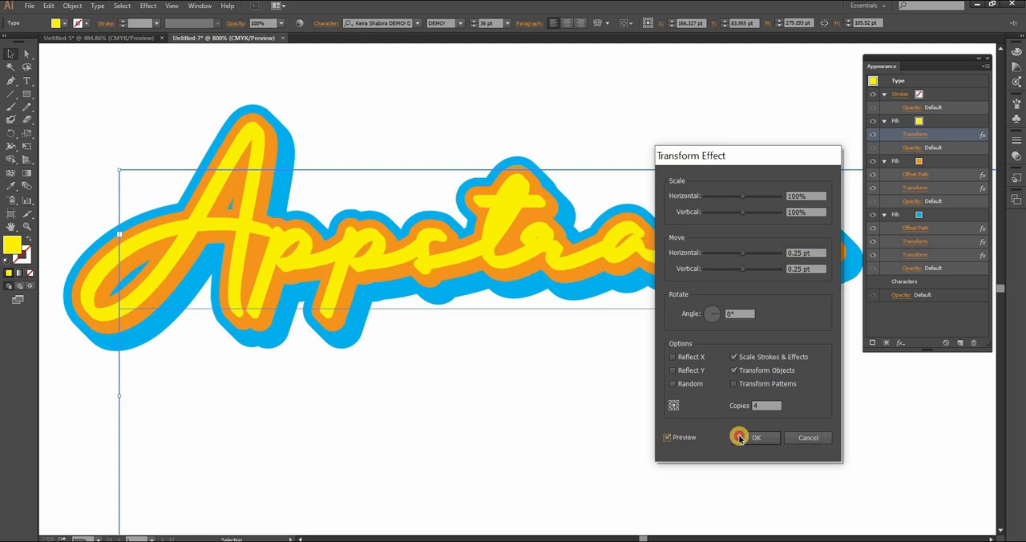
left_click(742, 437)
left_click(595, 485)
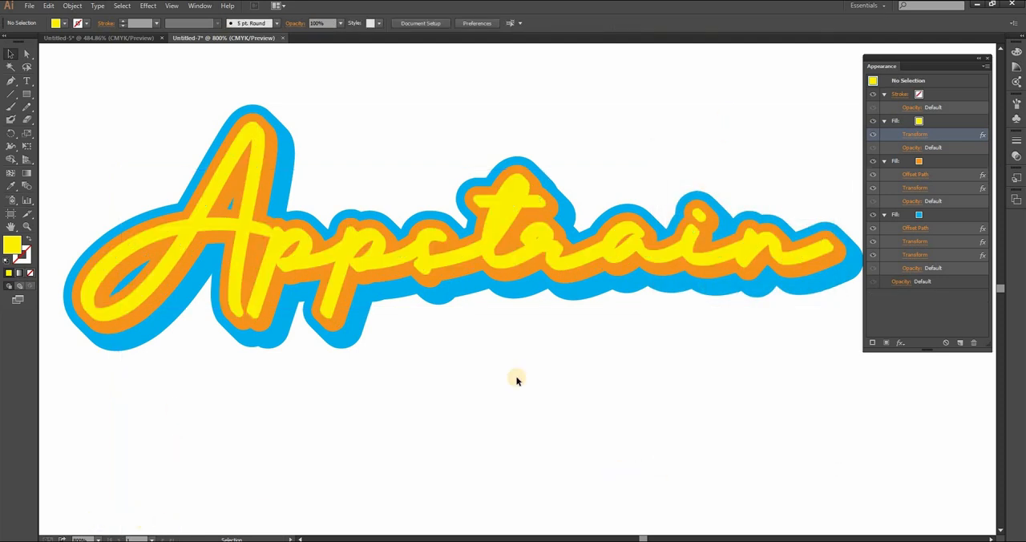
Change the yellow top fill of the "Appstrain" text to dark brown.
left_click(748, 227)
left_click(921, 124)
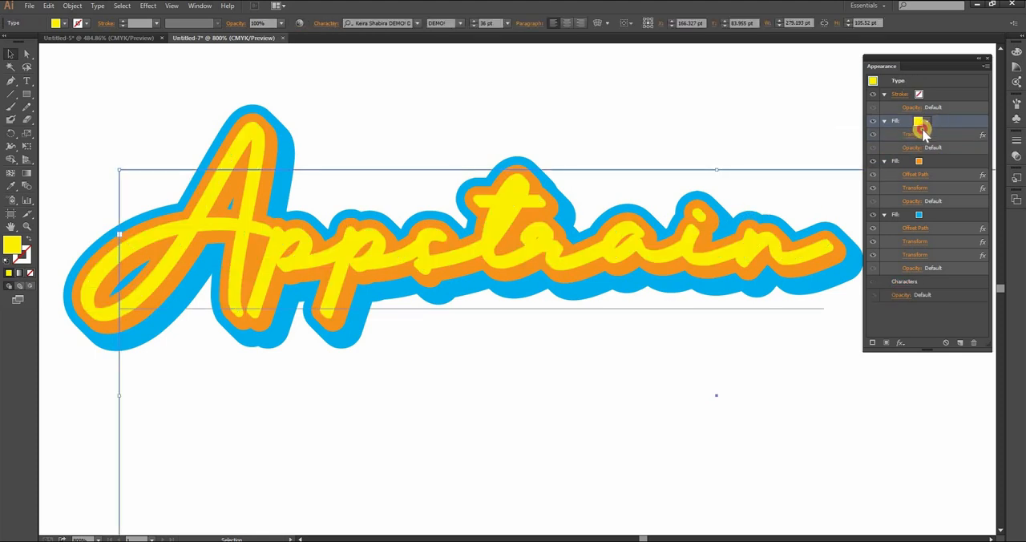
left_click(921, 125)
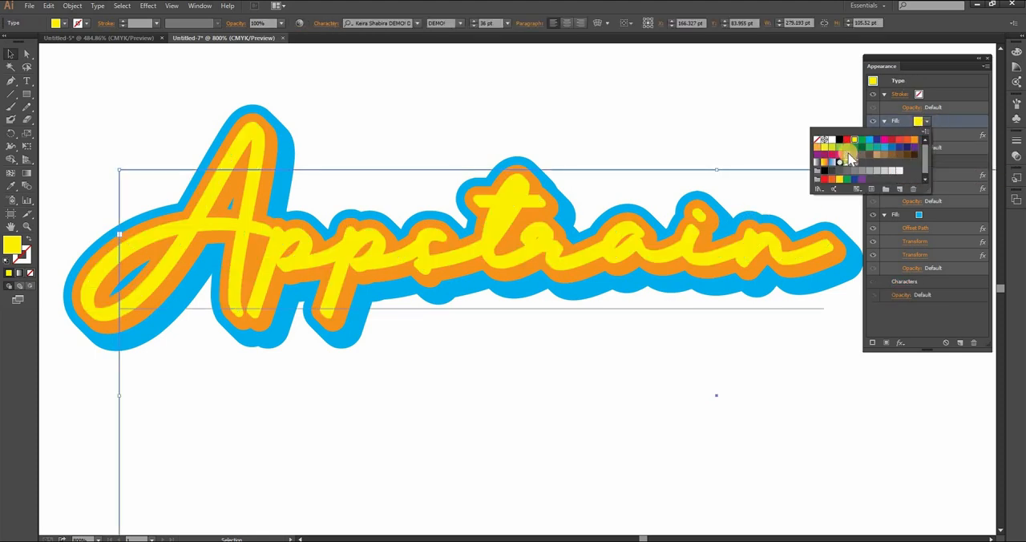
left_click(915, 154)
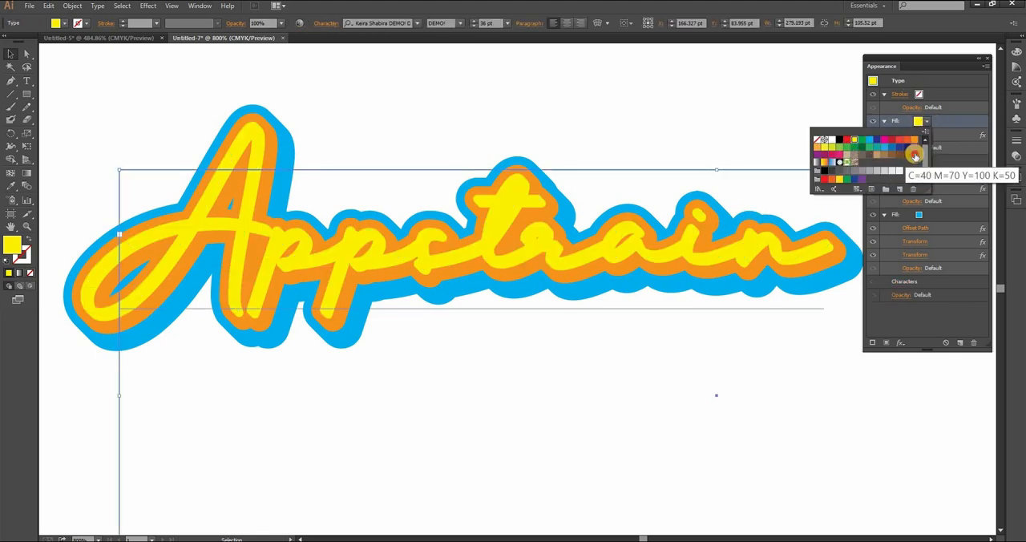
left_click(640, 418)
left_click(541, 481)
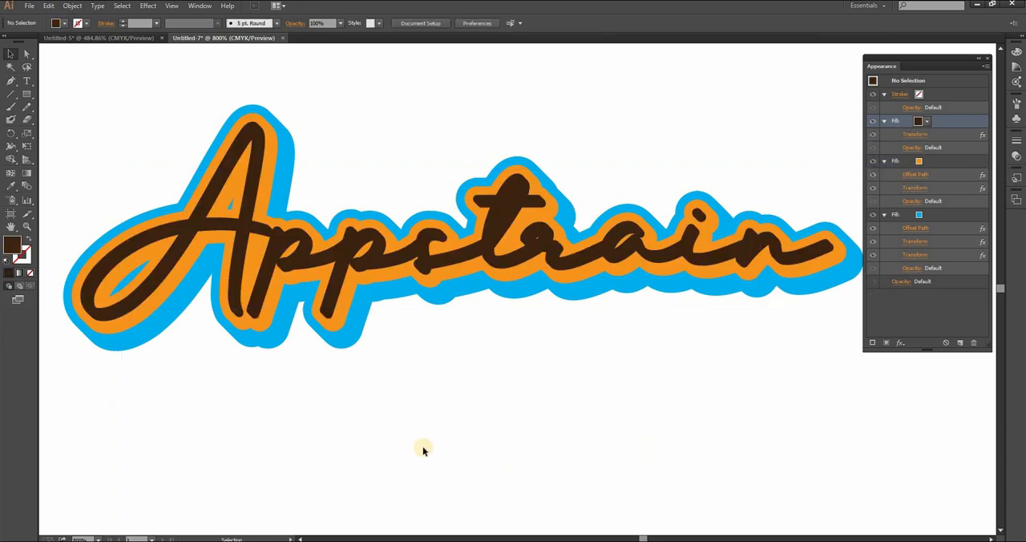
left_click(166, 275)
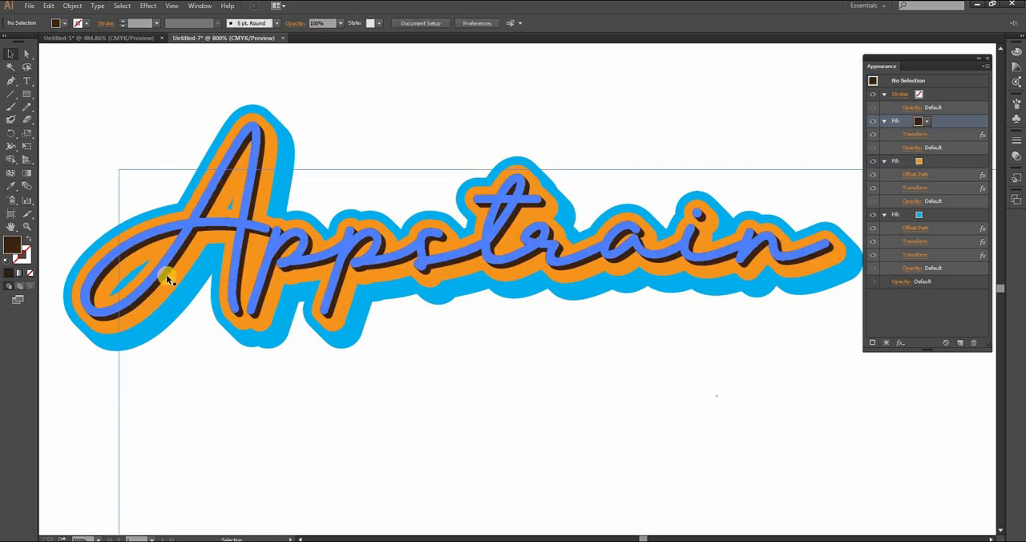